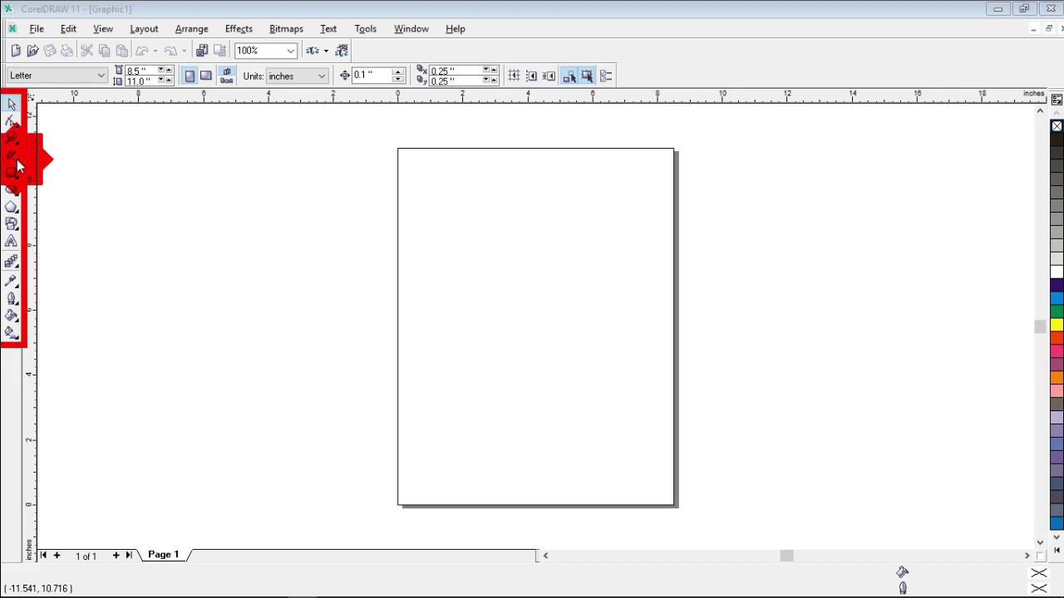
Step: Draw a large looping Artistic Media preset stroke around the page and fill it with blue
{"action": "left_click", "coordinate": [18, 166]}
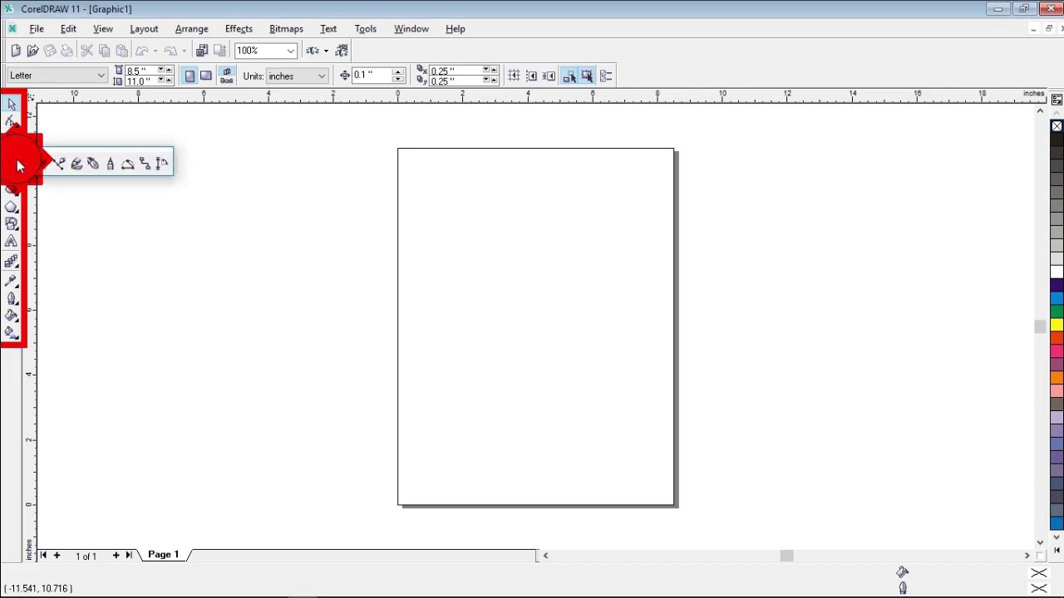
{"action": "left_click", "coordinate": [71, 162]}
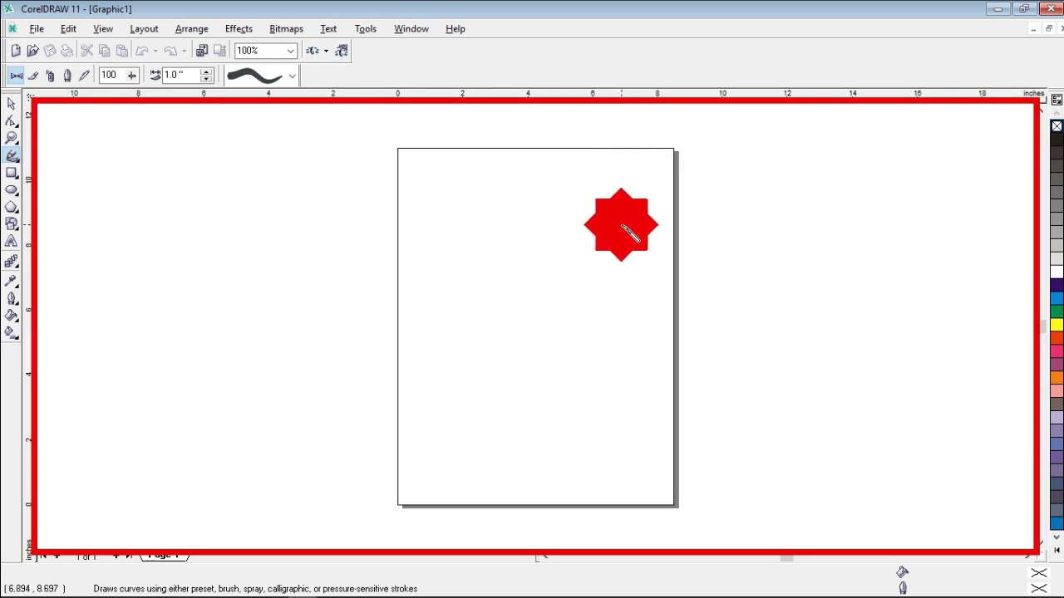
{"action": "mouse_move", "coordinate": [598, 202]}
{"action": "left_mouse_down"}
{"action": "mouse_move", "coordinate": [555, 191]}
{"action": "mouse_move", "coordinate": [398, 210]}
{"action": "mouse_move", "coordinate": [353, 390]}
{"action": "mouse_move", "coordinate": [595, 454]}
{"action": "mouse_move", "coordinate": [655, 352]}
{"action": "mouse_move", "coordinate": [693, 324]}
{"action": "mouse_move", "coordinate": [705, 189]}
{"action": "mouse_move", "coordinate": [737, 189]}
{"action": "mouse_move", "coordinate": [683, 158]}
{"action": "mouse_move", "coordinate": [607, 209]}
{"action": "left_mouse_up"}
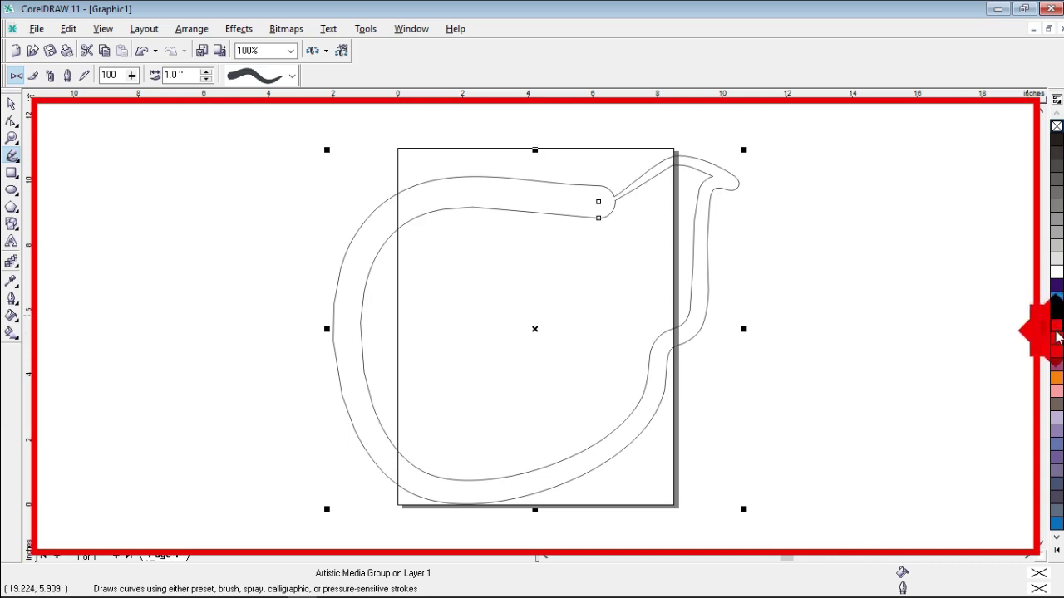
{"action": "left_click", "coordinate": [1056, 325]}
{"action": "left_click", "coordinate": [1057, 350]}
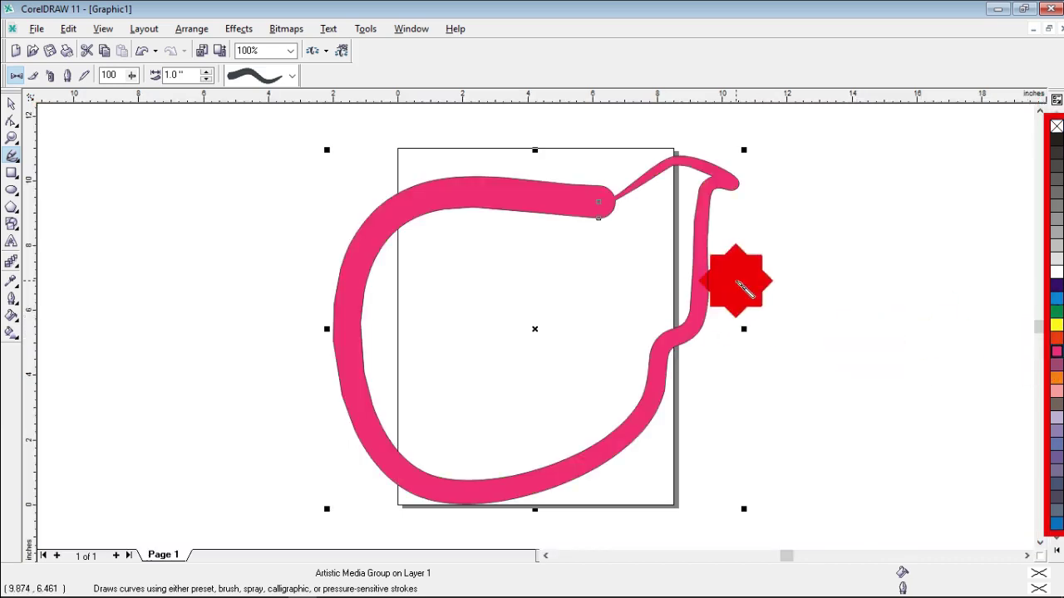
{"action": "left_click", "coordinate": [1056, 297]}
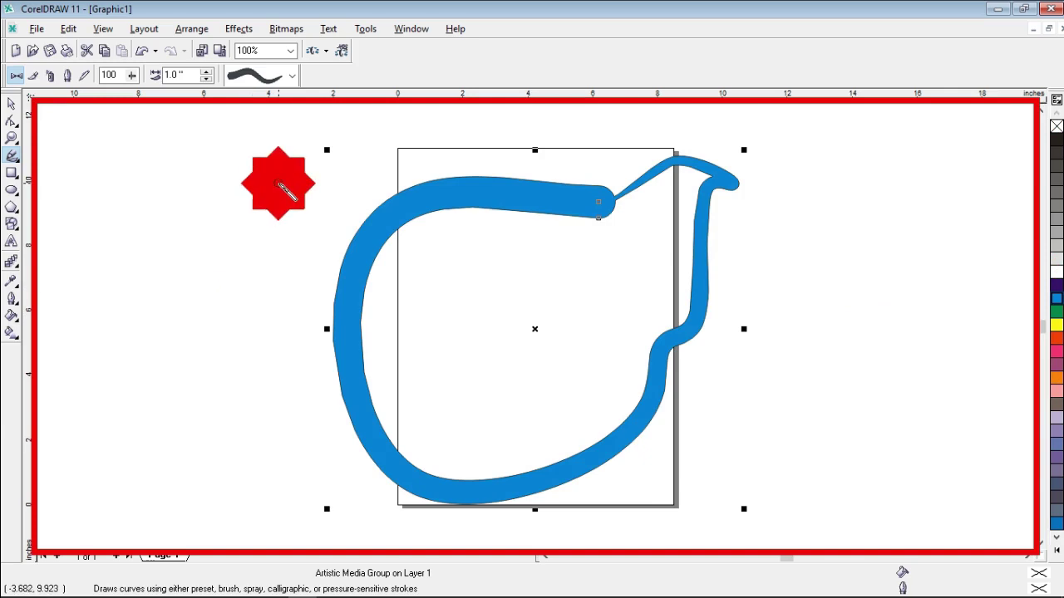
Step: Draw a vertical and a horizontal preset stroke near the page's upper-left corner and fill the horizontal one with red-orange
{"action": "left_click_drag", "start_coordinate": [280, 178], "coordinate": [295, 374]}
{"action": "mouse_move", "coordinate": [366, 130]}
{"action": "left_mouse_down"}
{"action": "mouse_move", "coordinate": [260, 155]}
{"action": "mouse_move", "coordinate": [222, 148]}
{"action": "mouse_move", "coordinate": [204, 191]}
{"action": "left_mouse_up"}
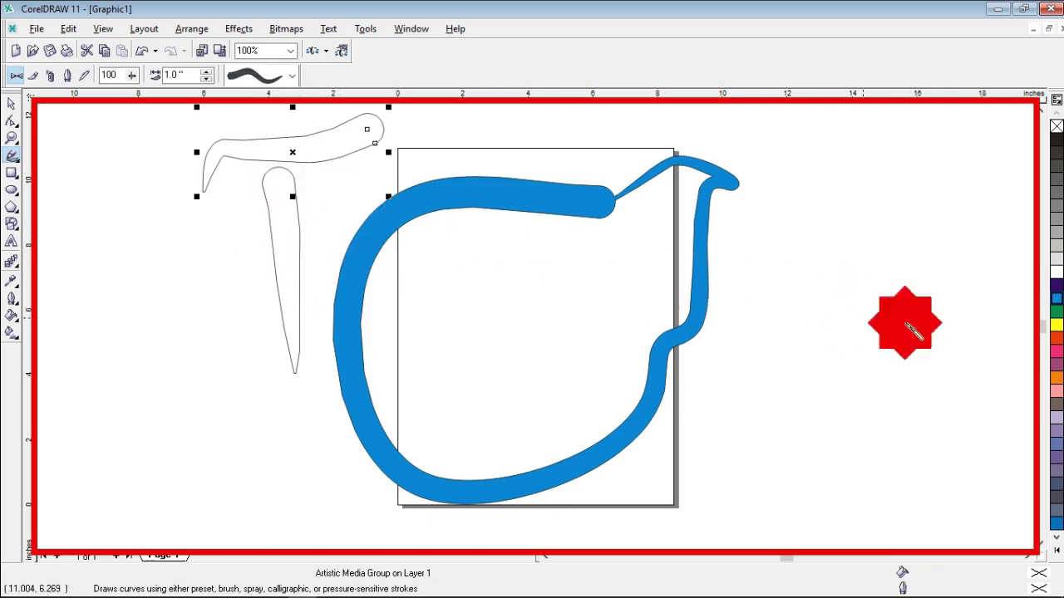
{"action": "left_click", "coordinate": [1056, 337]}
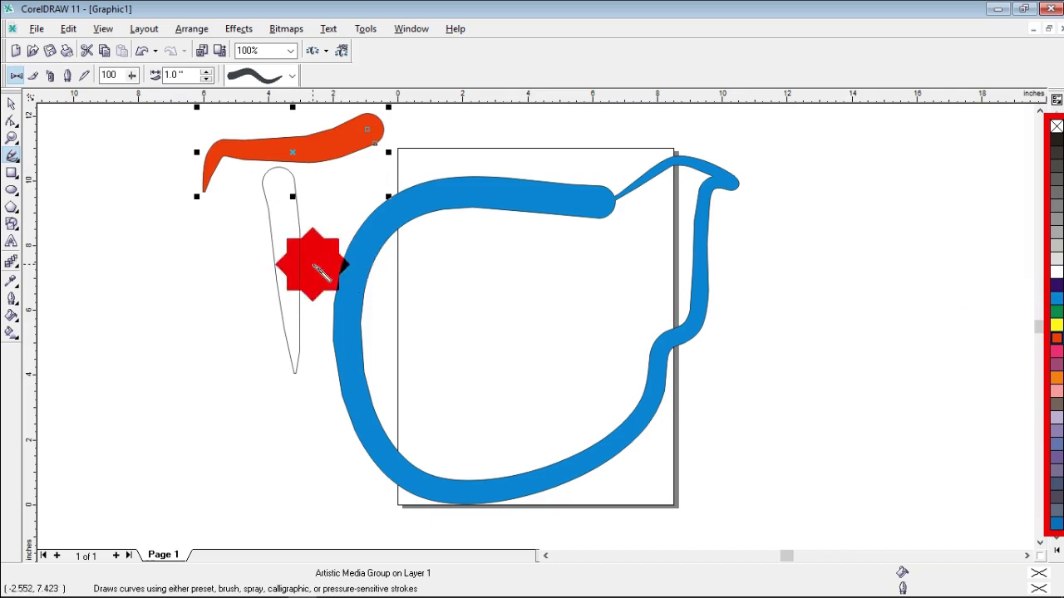
Step: Apply the twisted-ribbon preset to the red-orange stroke and draw a green-filled curve with it to the right of the page
{"action": "left_click", "coordinate": [296, 78]}
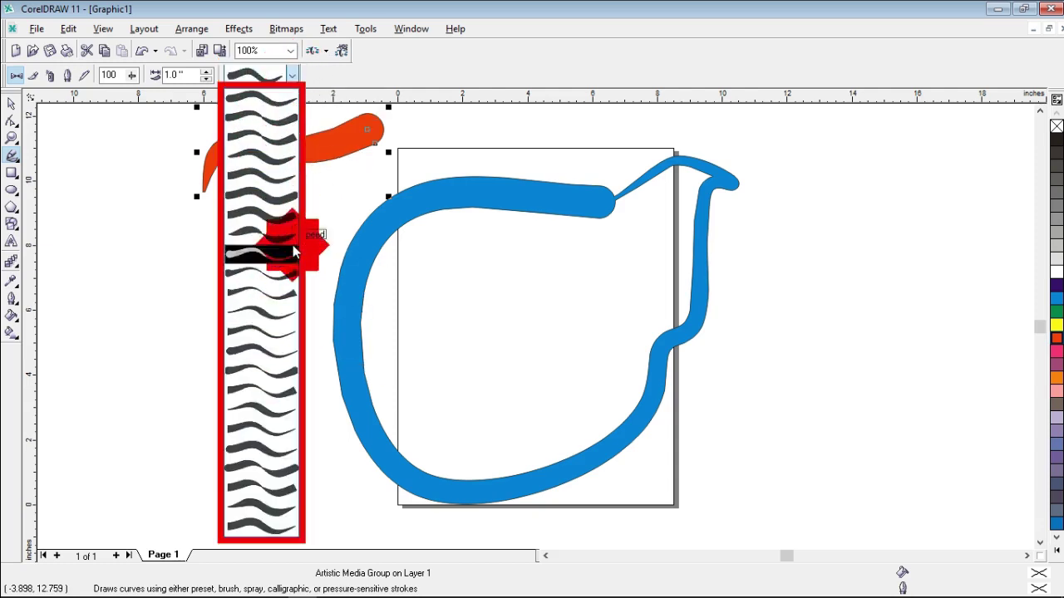
{"action": "left_click", "coordinate": [279, 491]}
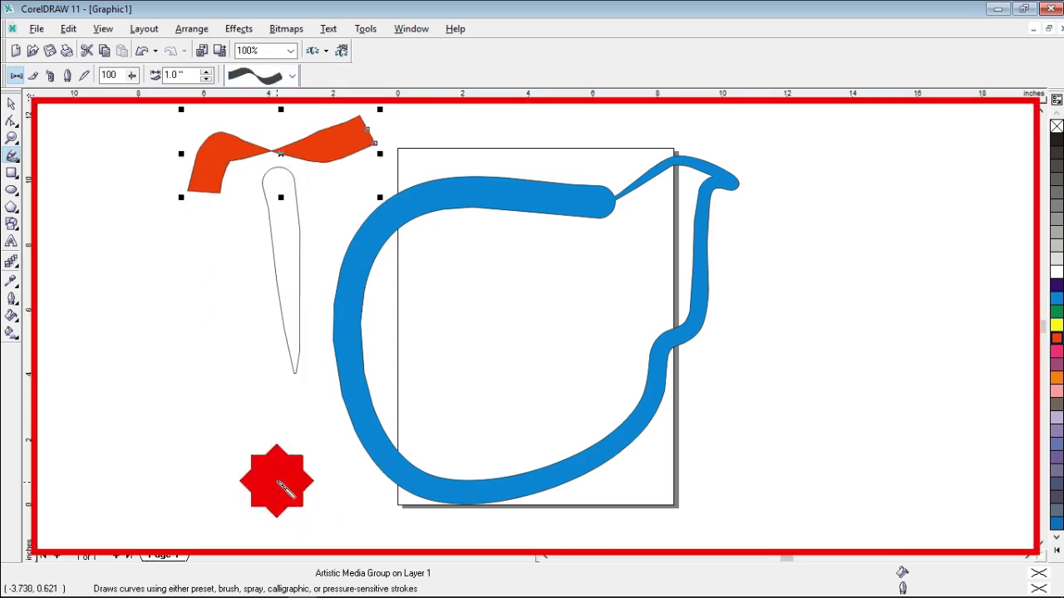
{"action": "mouse_move", "coordinate": [939, 170]}
{"action": "left_mouse_down"}
{"action": "mouse_move", "coordinate": [846, 158]}
{"action": "mouse_move", "coordinate": [790, 291]}
{"action": "mouse_move", "coordinate": [790, 386]}
{"action": "left_mouse_up"}
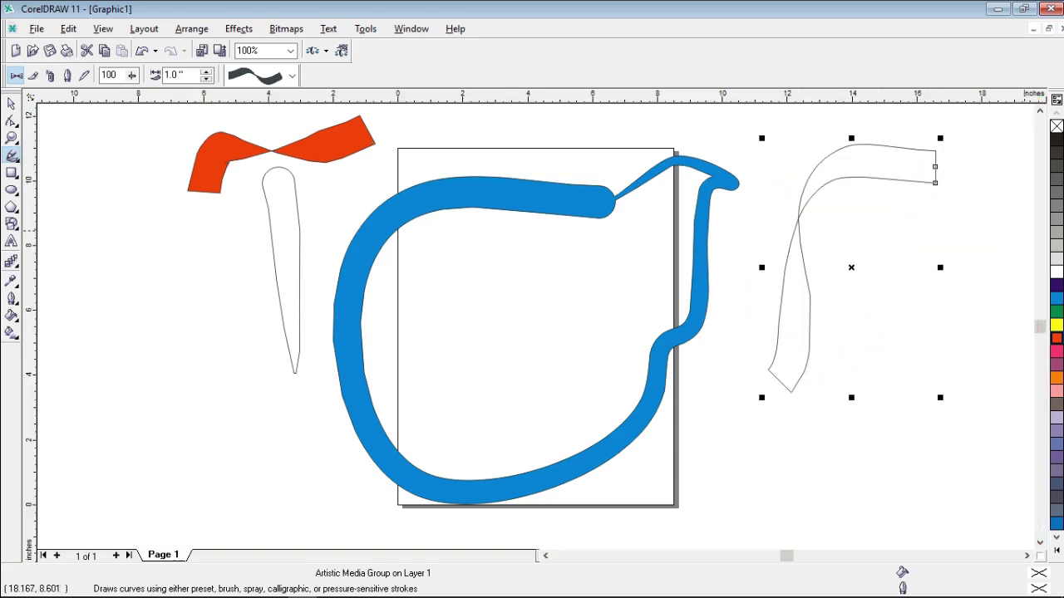
{"action": "left_click", "coordinate": [1057, 311]}
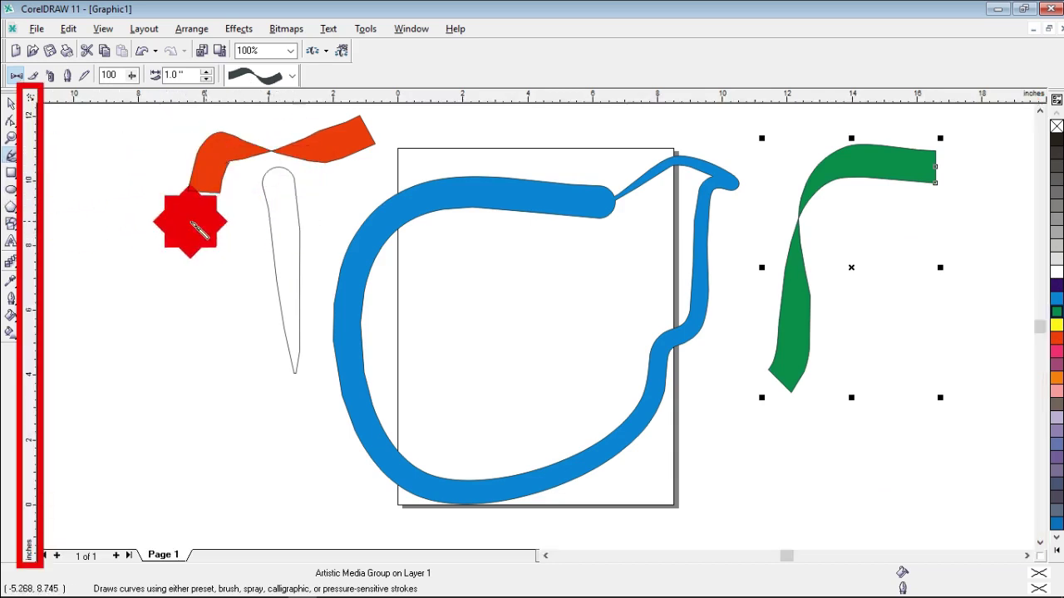
Step: Draw a rectangle about 7.5 by 6.2 inches over the blue curve's left side and apply a round-ended preset stroke to it
{"action": "left_click", "coordinate": [14, 175]}
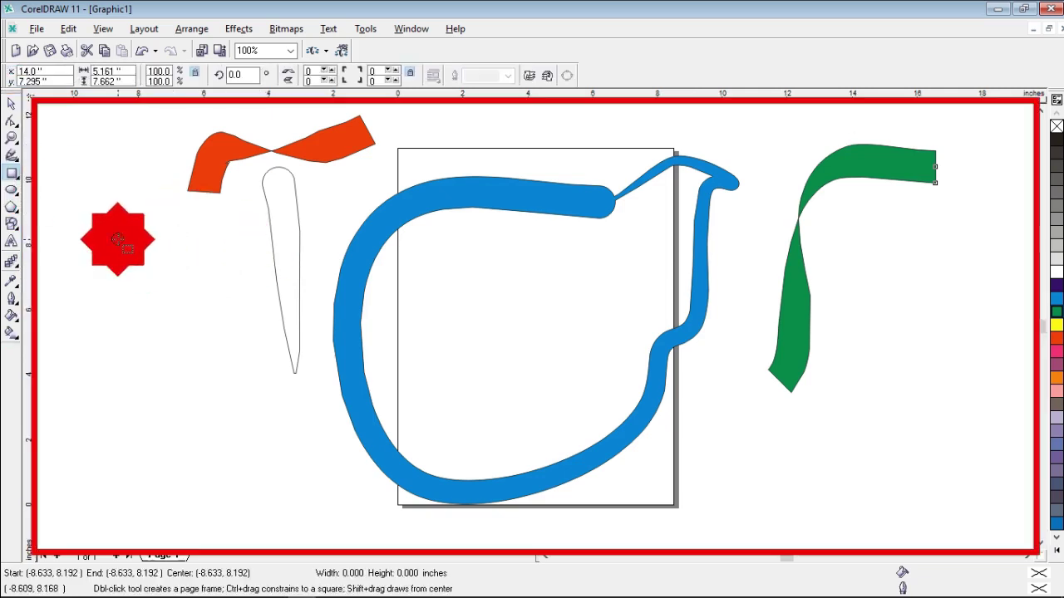
{"action": "left_click_drag", "start_coordinate": [118, 239], "coordinate": [366, 440]}
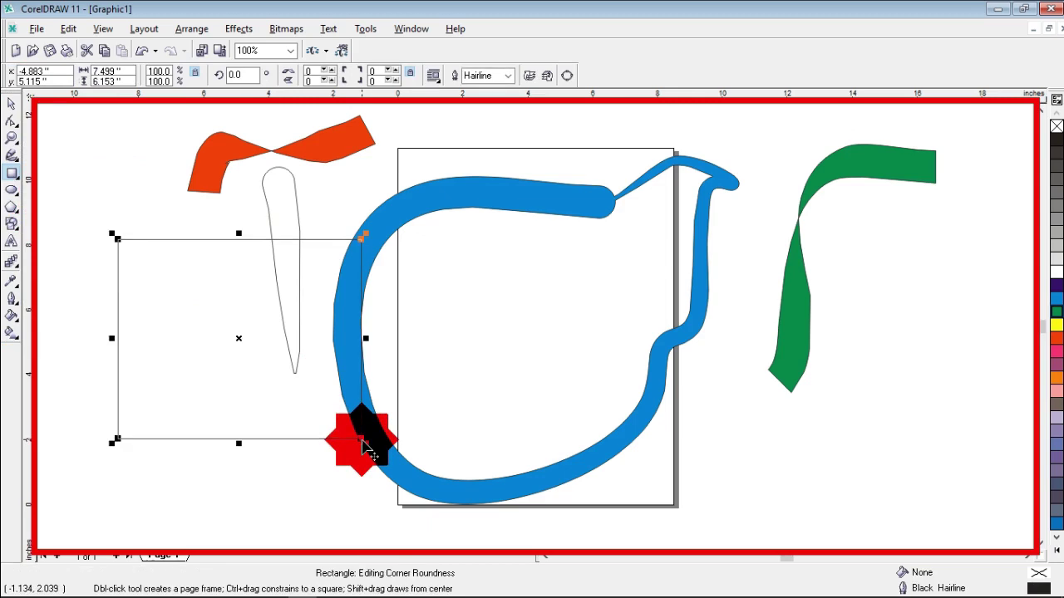
{"action": "left_click", "coordinate": [12, 155]}
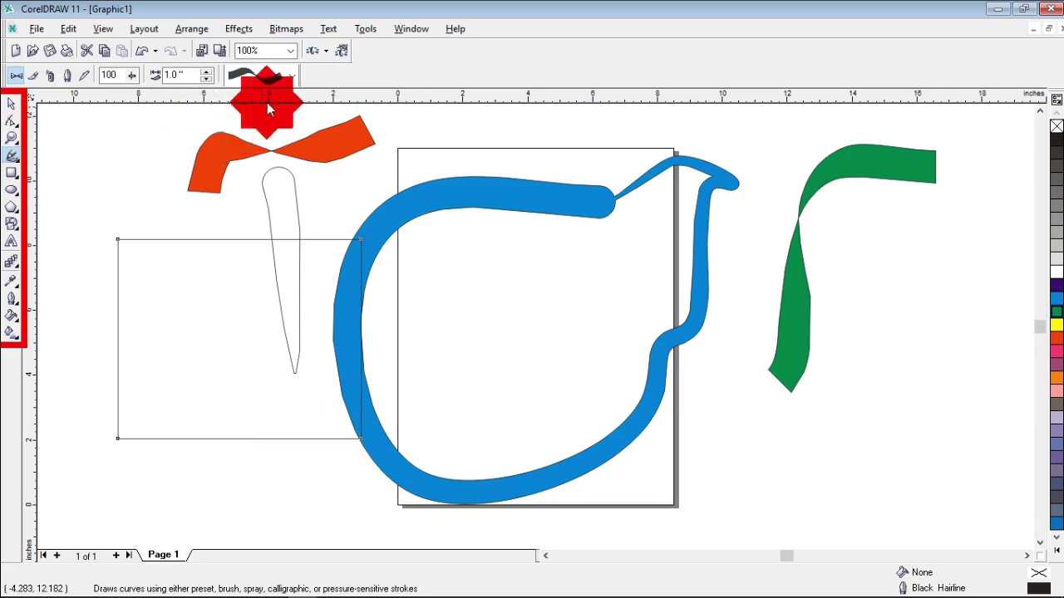
{"action": "left_click", "coordinate": [292, 75]}
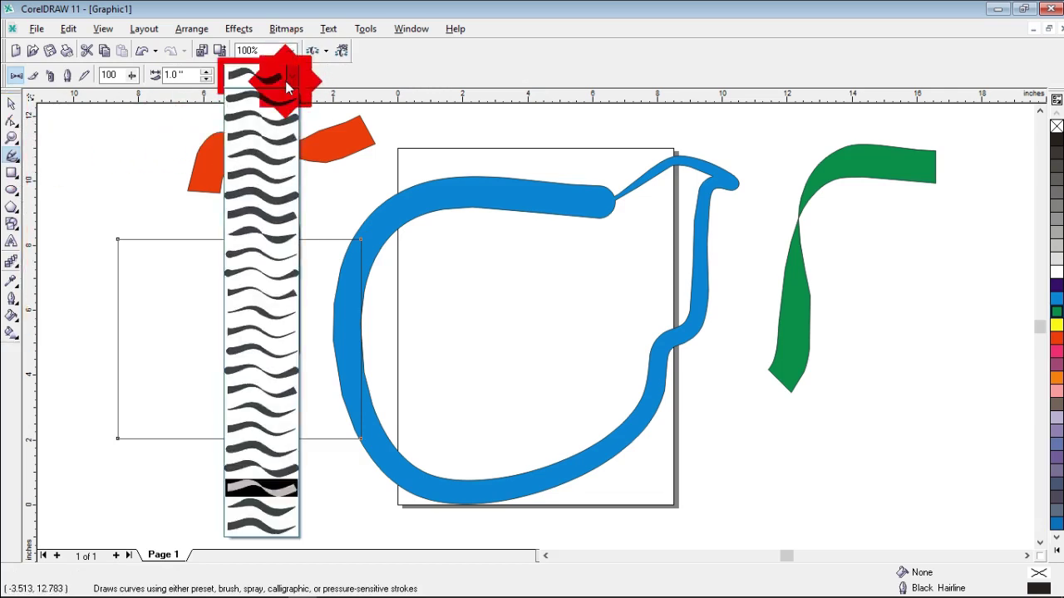
{"action": "left_click", "coordinate": [261, 141]}
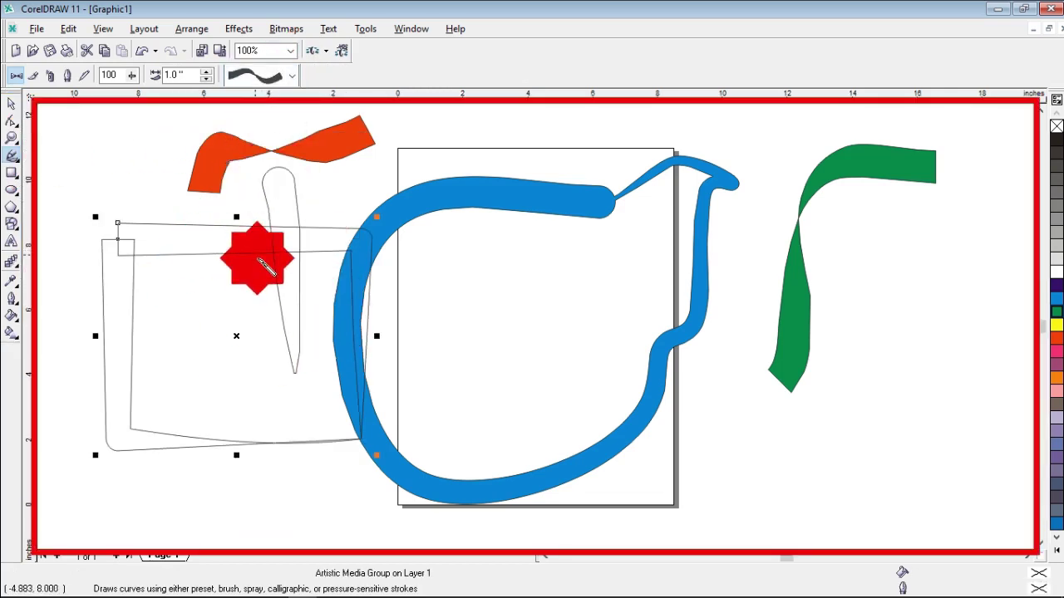
{"action": "left_click", "coordinate": [292, 79]}
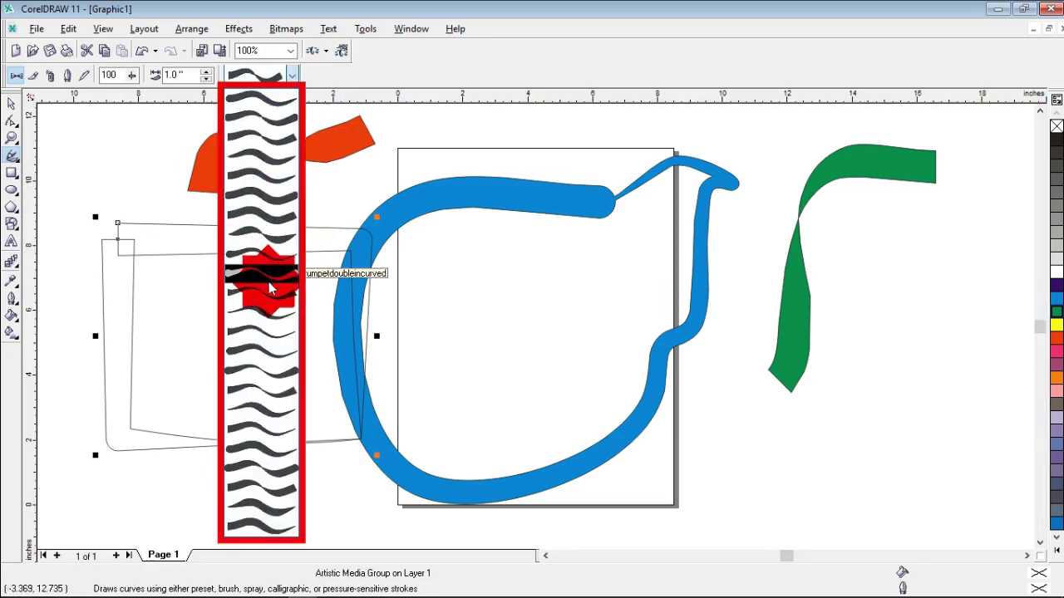
{"action": "left_click", "coordinate": [259, 265]}
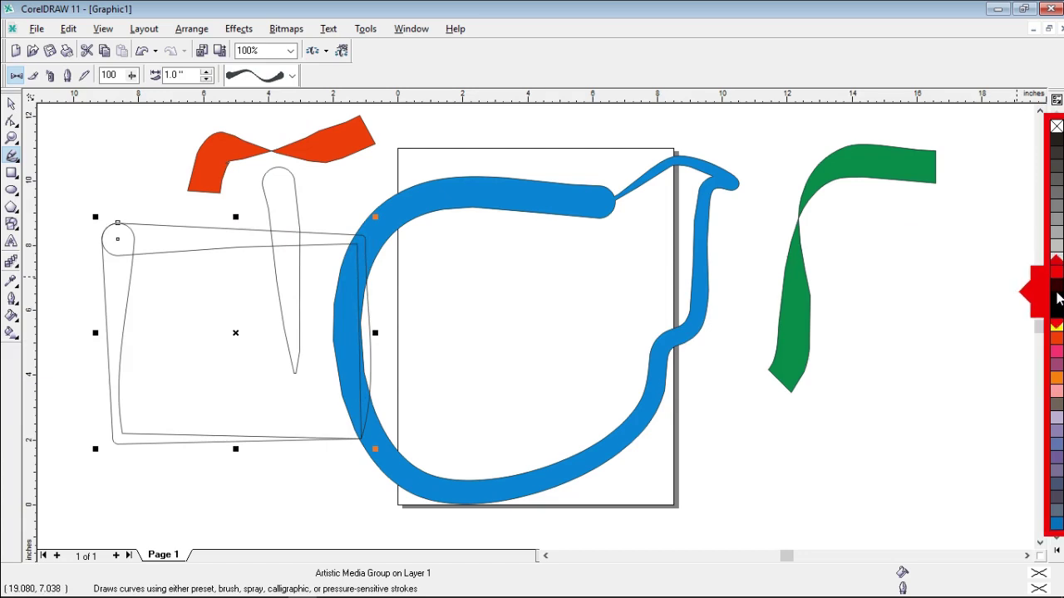
Step: Try pink and orange fills on the rectangle's stroke and finish with plum purple
{"action": "left_click", "coordinate": [1058, 298]}
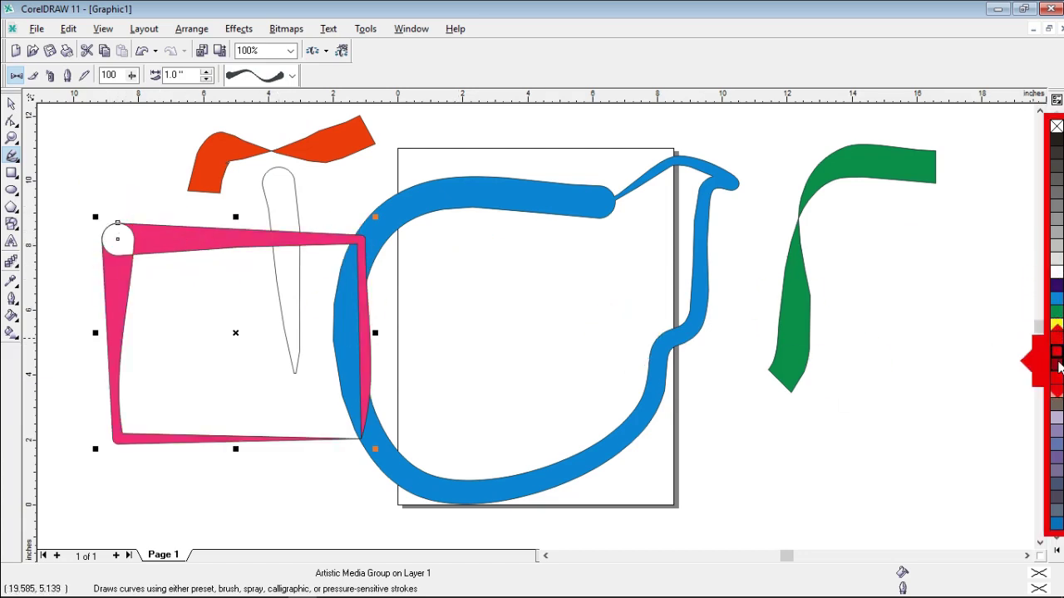
{"action": "left_click", "coordinate": [1058, 370]}
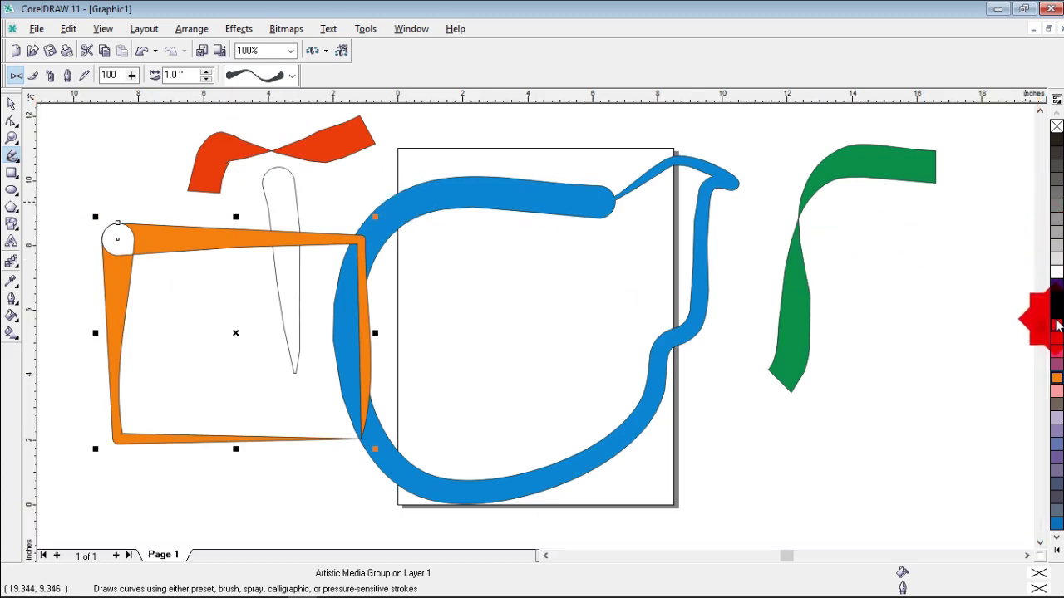
{"action": "left_click", "coordinate": [1056, 364]}
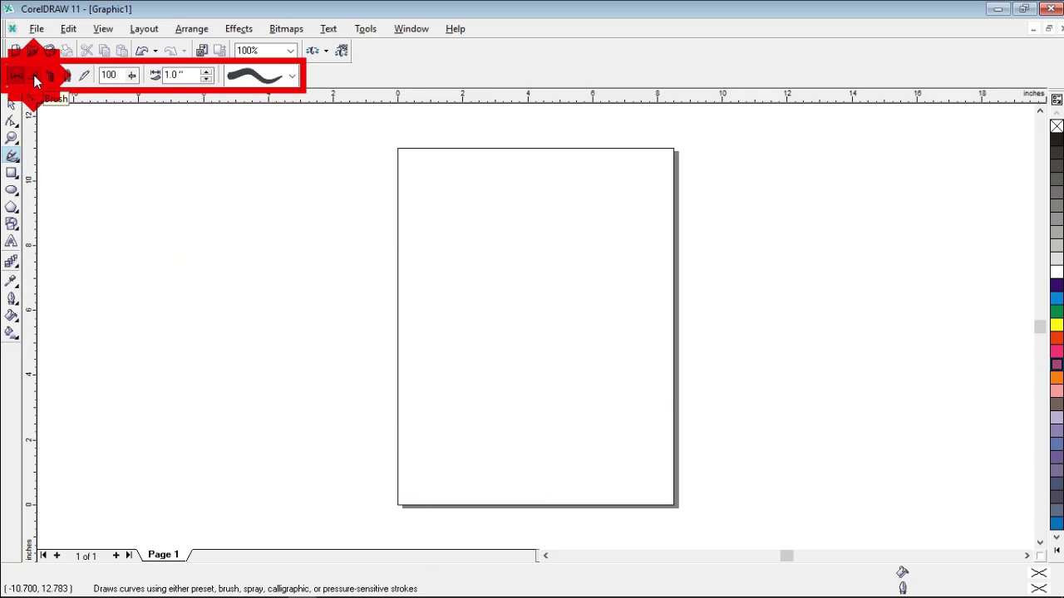
Step: Draw two curved strokes across the page with the blue arrow brush in Brush mode
{"action": "left_click", "coordinate": [33, 77]}
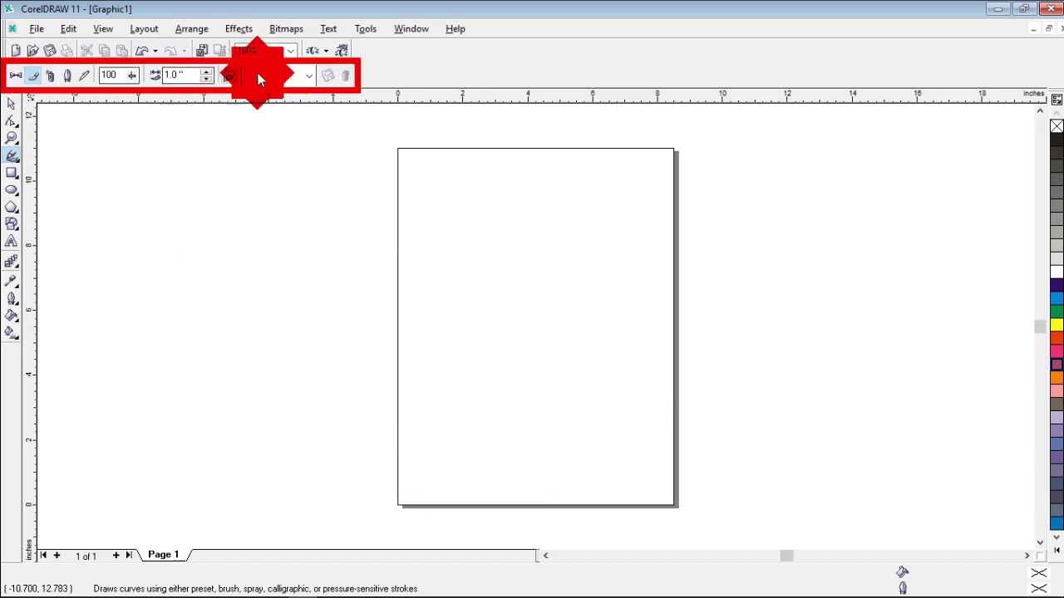
{"action": "left_click", "coordinate": [308, 76]}
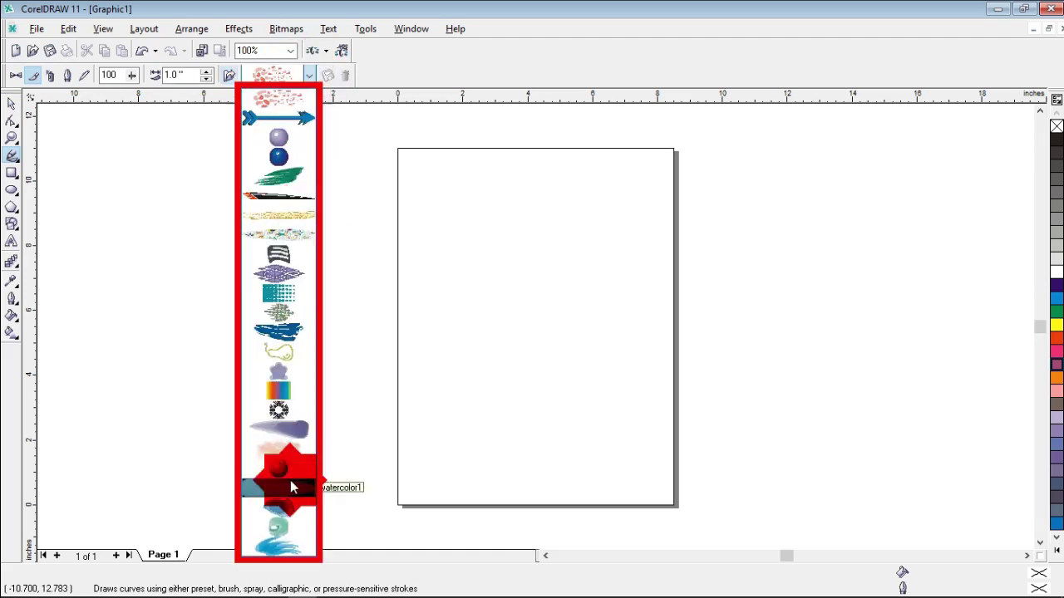
{"action": "left_click", "coordinate": [287, 99]}
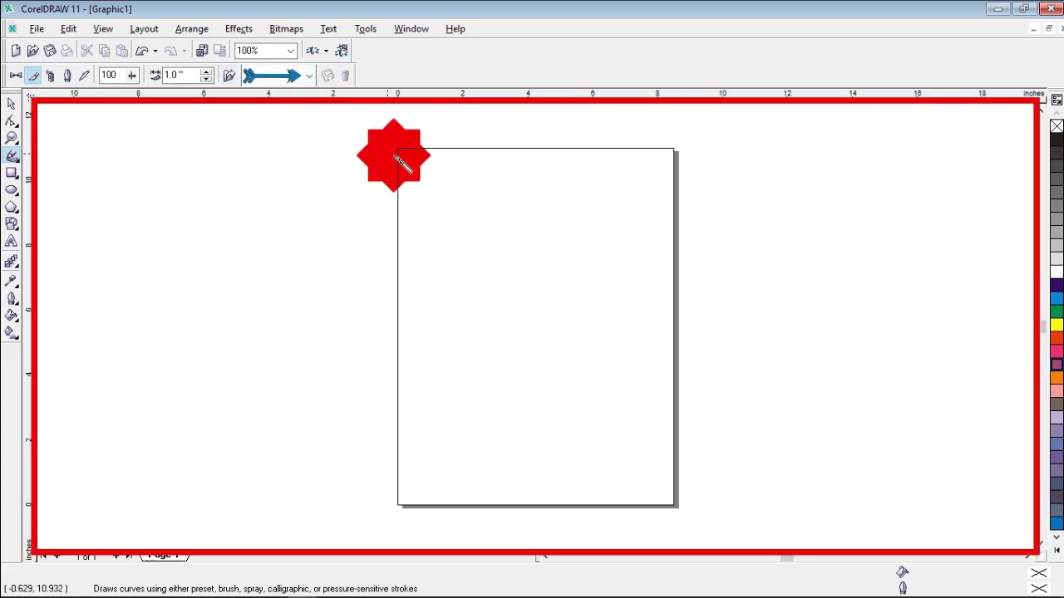
{"action": "mouse_move", "coordinate": [440, 168]}
{"action": "left_mouse_down"}
{"action": "mouse_move", "coordinate": [425, 195]}
{"action": "mouse_move", "coordinate": [414, 292]}
{"action": "mouse_move", "coordinate": [460, 360]}
{"action": "mouse_move", "coordinate": [549, 327]}
{"action": "mouse_move", "coordinate": [742, 347]}
{"action": "mouse_move", "coordinate": [803, 285]}
{"action": "left_mouse_up"}
{"action": "mouse_move", "coordinate": [326, 240]}
{"action": "left_mouse_down"}
{"action": "mouse_move", "coordinate": [481, 178]}
{"action": "mouse_move", "coordinate": [582, 176]}
{"action": "left_mouse_up"}
Step: Apply the rainbow brush to the upper arrow stroke and draw a straight diagonal rainbow stroke below it
{"action": "left_click", "coordinate": [308, 76]}
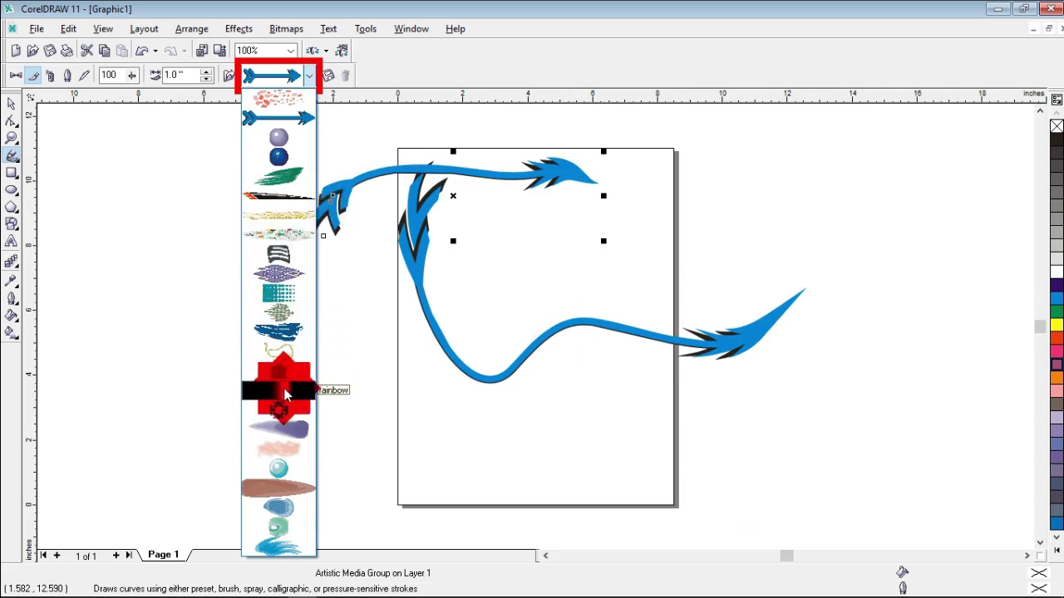
{"action": "left_click", "coordinate": [285, 394]}
{"action": "left_click_drag", "start_coordinate": [259, 323], "coordinate": [534, 408]}
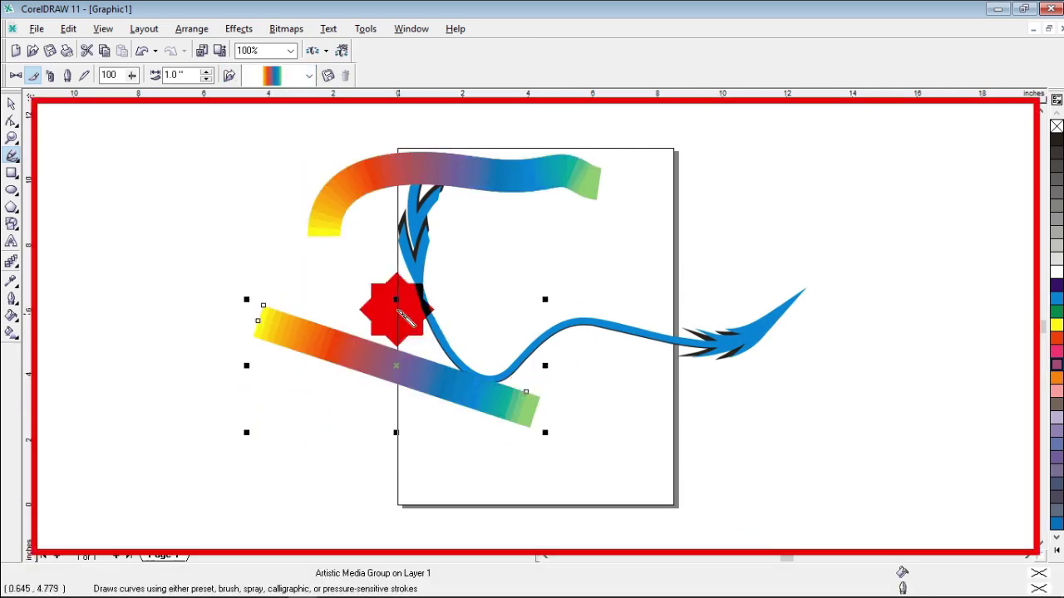
Step: Restyle the diagonal rainbow stroke with the purple sphere brush and draw a curved stroke beside it
{"action": "left_click", "coordinate": [308, 75]}
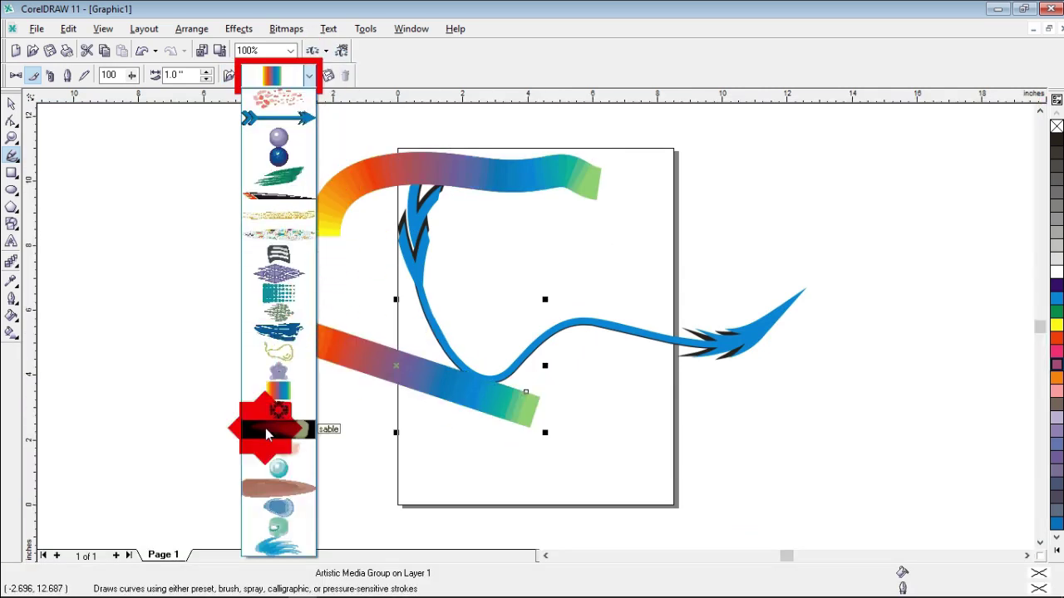
{"action": "left_click", "coordinate": [275, 296]}
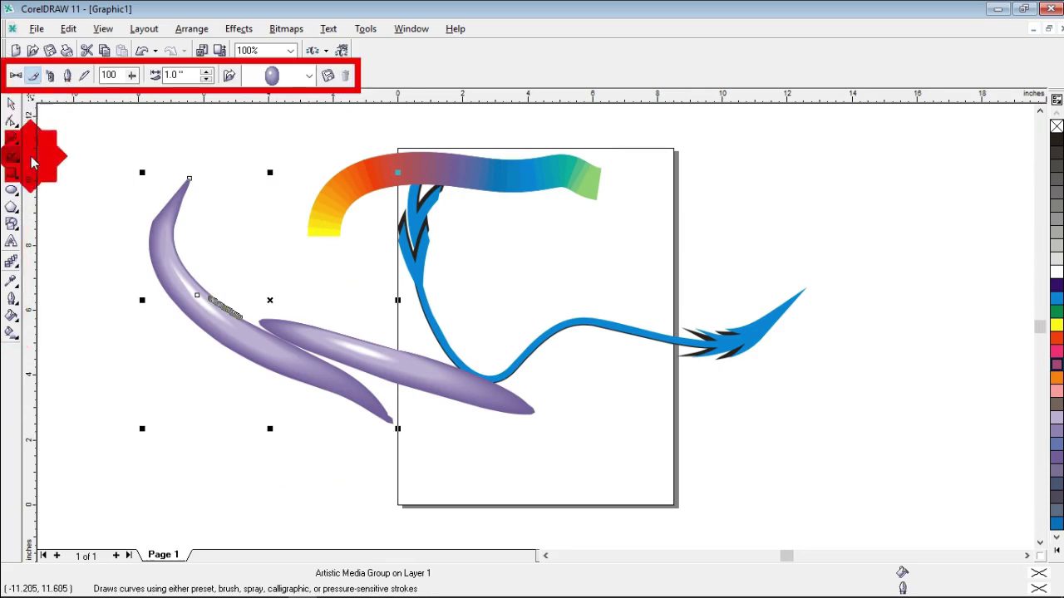
Step: Draw an ellipse about 6.2 by 7.9 inches over the page's right edge and finish its outline with the purple sphere brush
{"action": "left_click", "coordinate": [13, 191]}
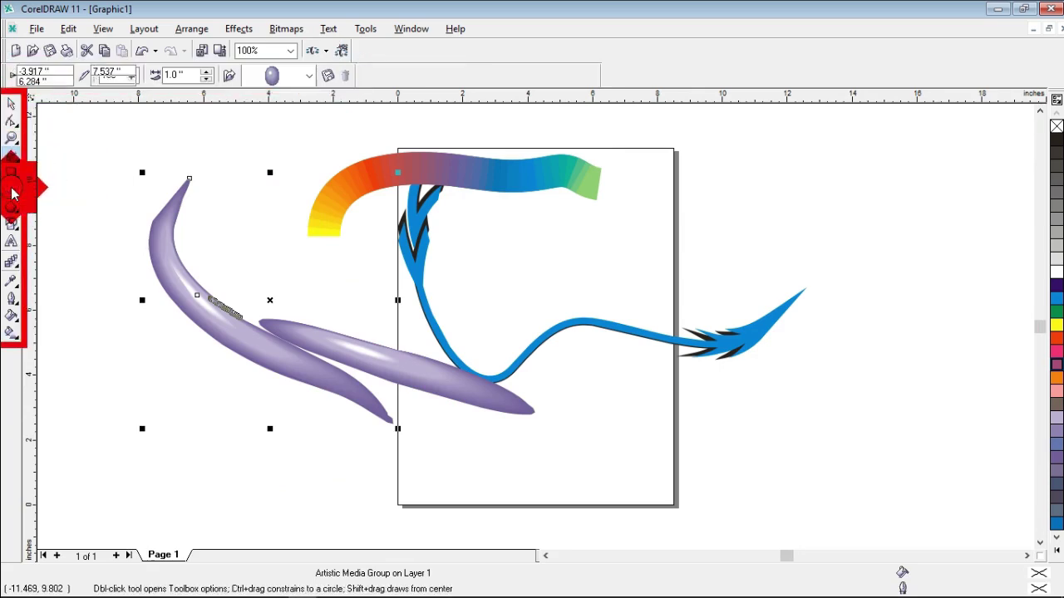
{"action": "left_click_drag", "start_coordinate": [663, 151], "coordinate": [873, 417]}
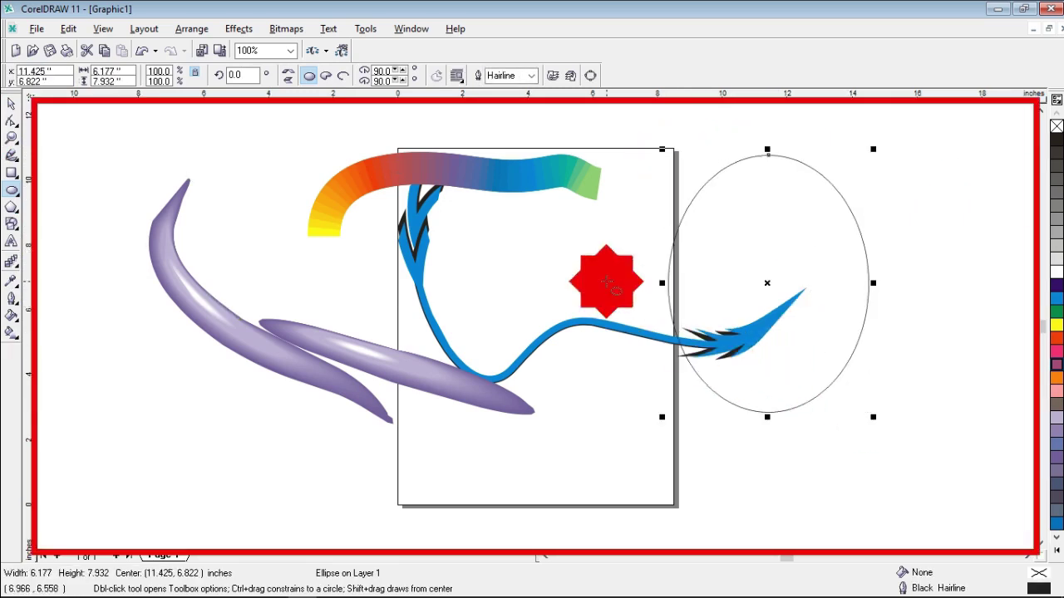
{"action": "left_click", "coordinate": [11, 158]}
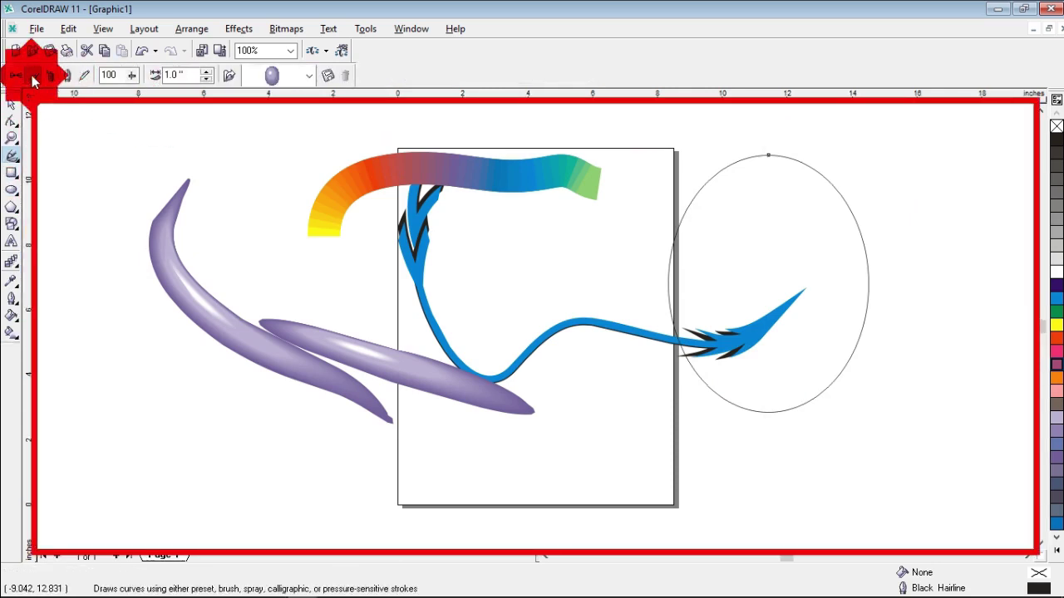
{"action": "left_click", "coordinate": [308, 75]}
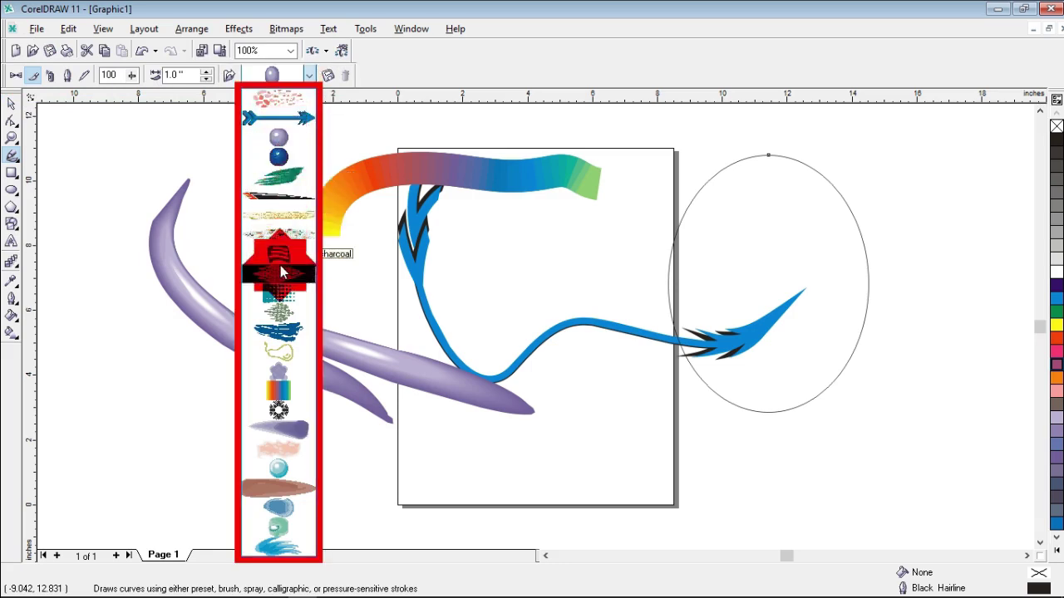
{"action": "left_click", "coordinate": [281, 429]}
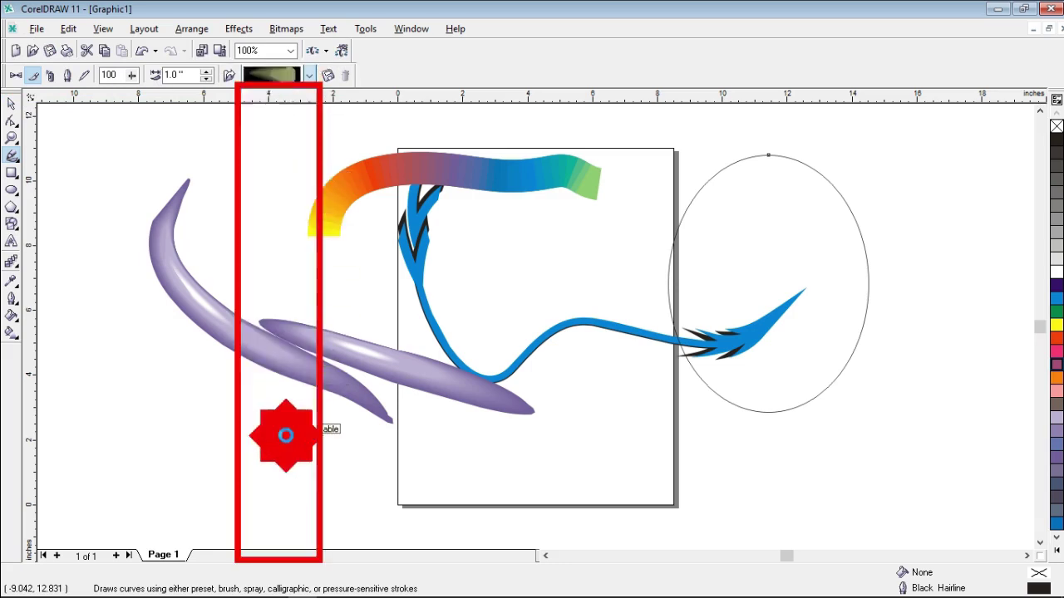
{"action": "left_click", "coordinate": [309, 75]}
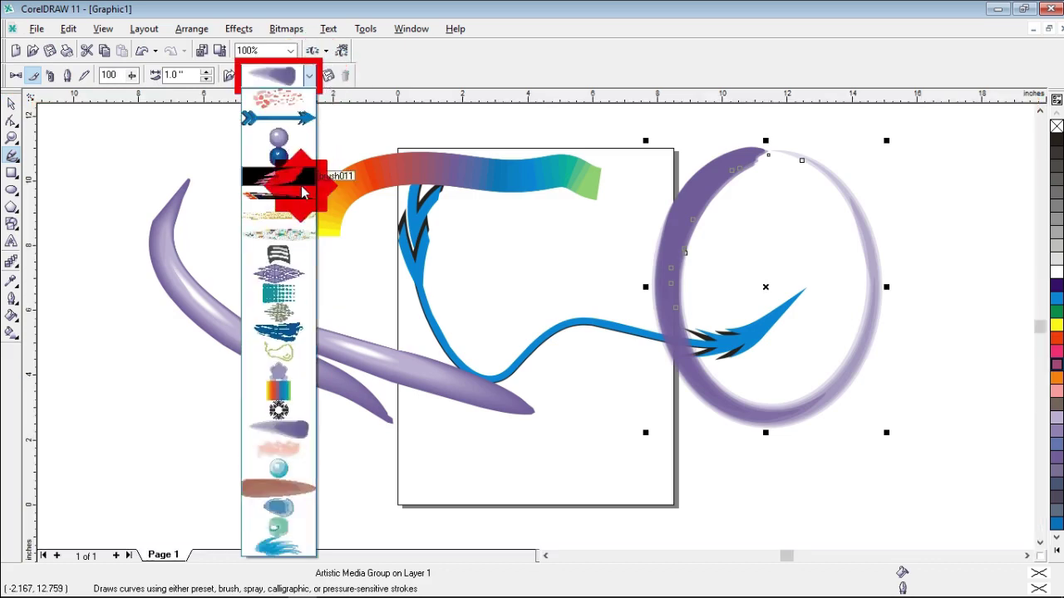
{"action": "left_click", "coordinate": [278, 469]}
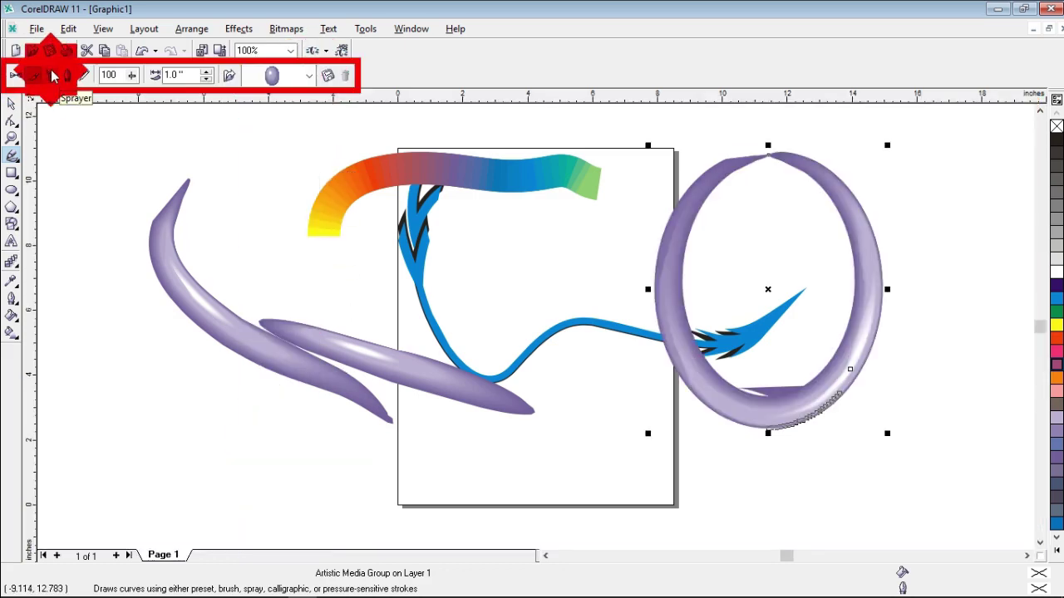
Step: Switch the Artistic Media tool to Sprayer mode and spray two trails of balloons across the purple and blue strokes
{"action": "left_click", "coordinate": [53, 76]}
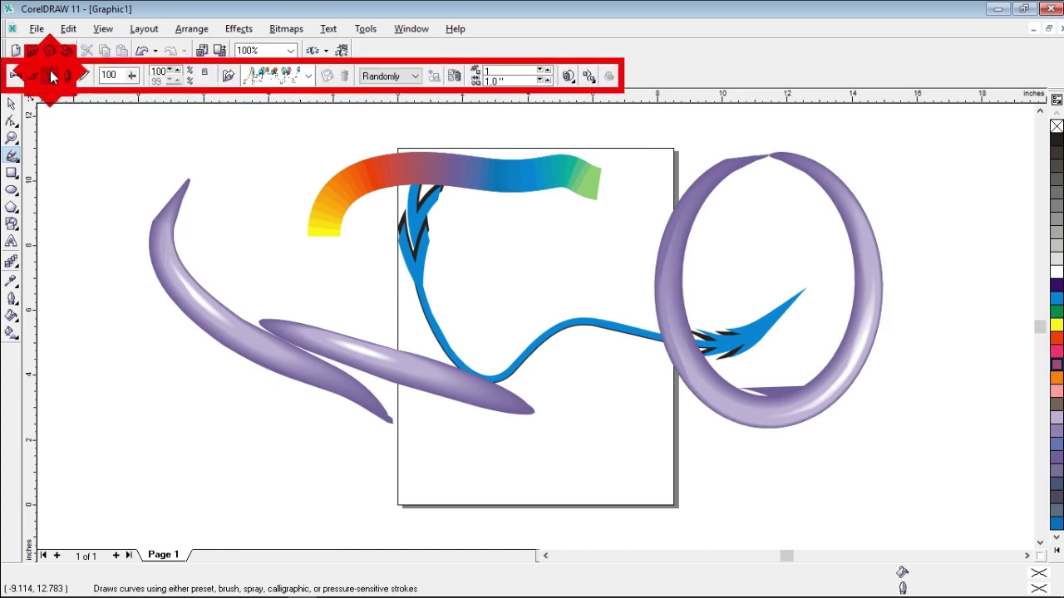
{"action": "left_click", "coordinate": [307, 76]}
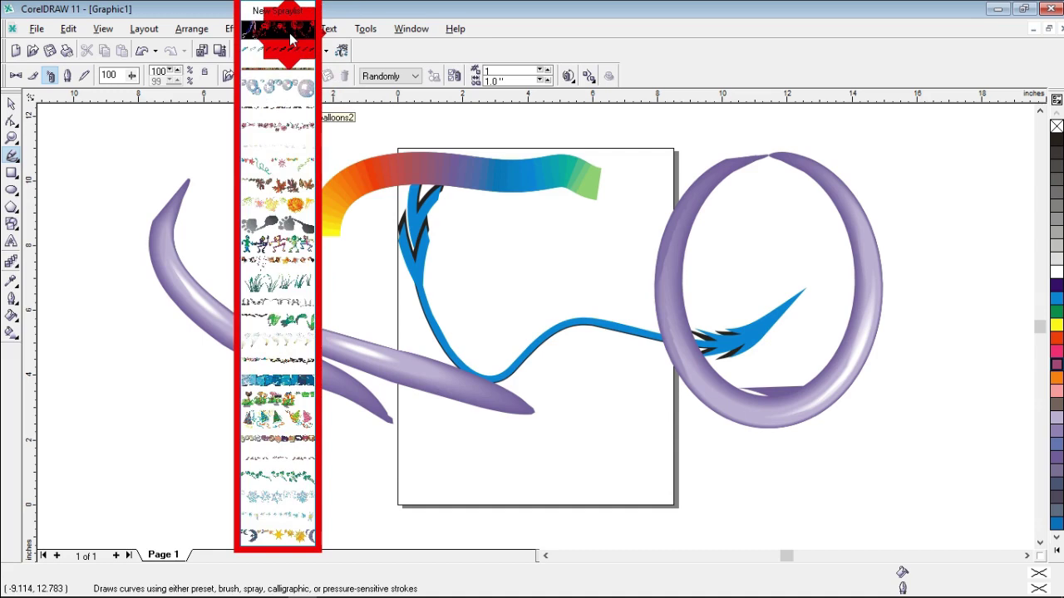
{"action": "left_click", "coordinate": [290, 38]}
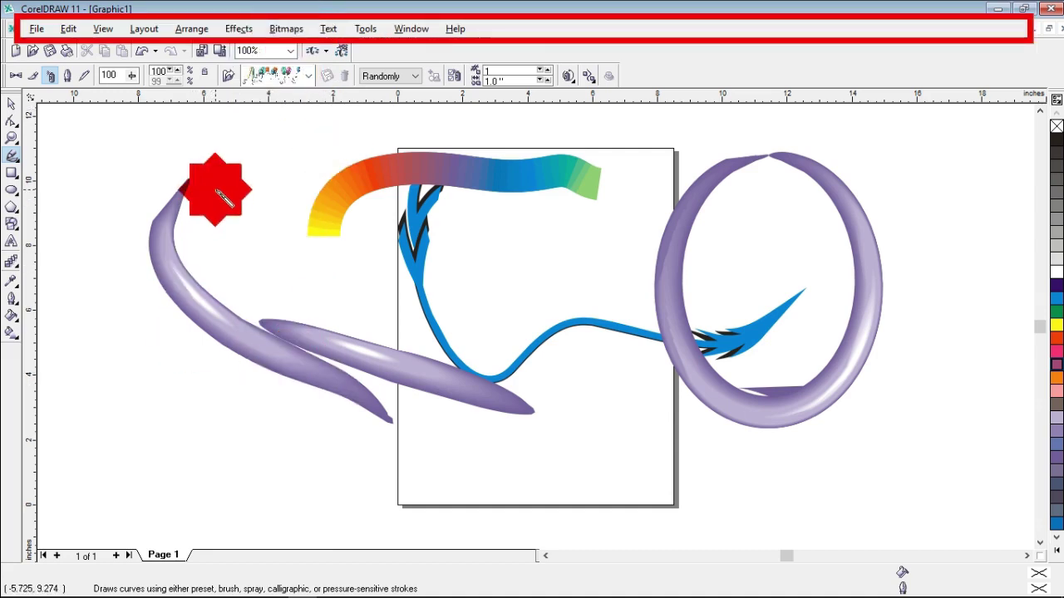
{"action": "mouse_move", "coordinate": [217, 177]}
{"action": "left_mouse_down"}
{"action": "mouse_move", "coordinate": [261, 190]}
{"action": "mouse_move", "coordinate": [259, 221]}
{"action": "mouse_move", "coordinate": [380, 316]}
{"action": "mouse_move", "coordinate": [497, 374]}
{"action": "mouse_move", "coordinate": [512, 402]}
{"action": "left_mouse_up"}
{"action": "mouse_move", "coordinate": [532, 331]}
{"action": "left_mouse_down"}
{"action": "mouse_move", "coordinate": [582, 249]}
{"action": "mouse_move", "coordinate": [390, 315]}
{"action": "mouse_move", "coordinate": [403, 349]}
{"action": "left_mouse_up"}
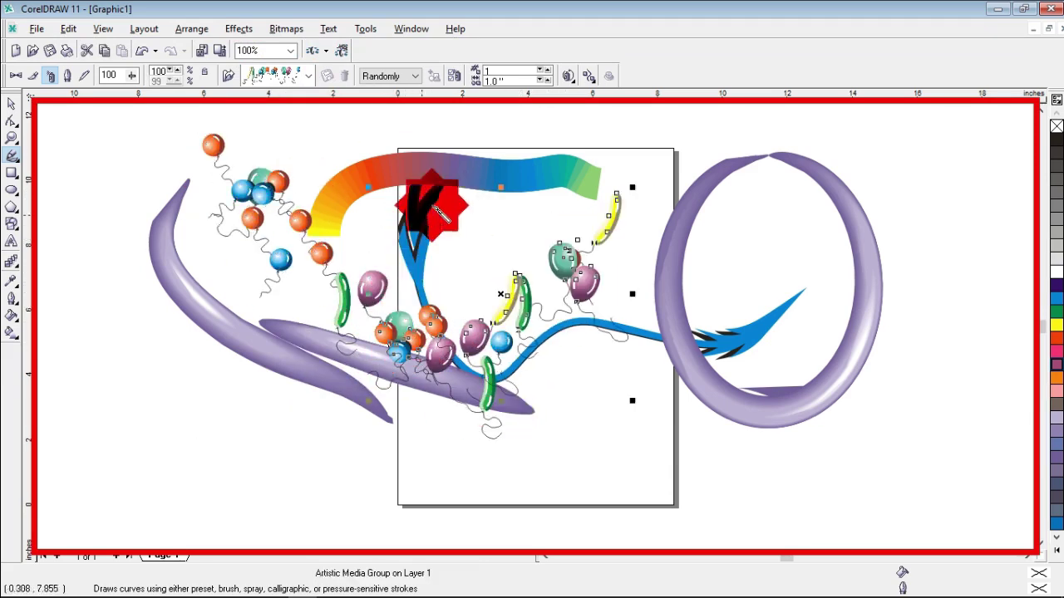
Step: Apply the grass spraylist to the second balloon trail and spray a long grass trail across the lower part of the page
{"action": "left_click", "coordinate": [305, 75]}
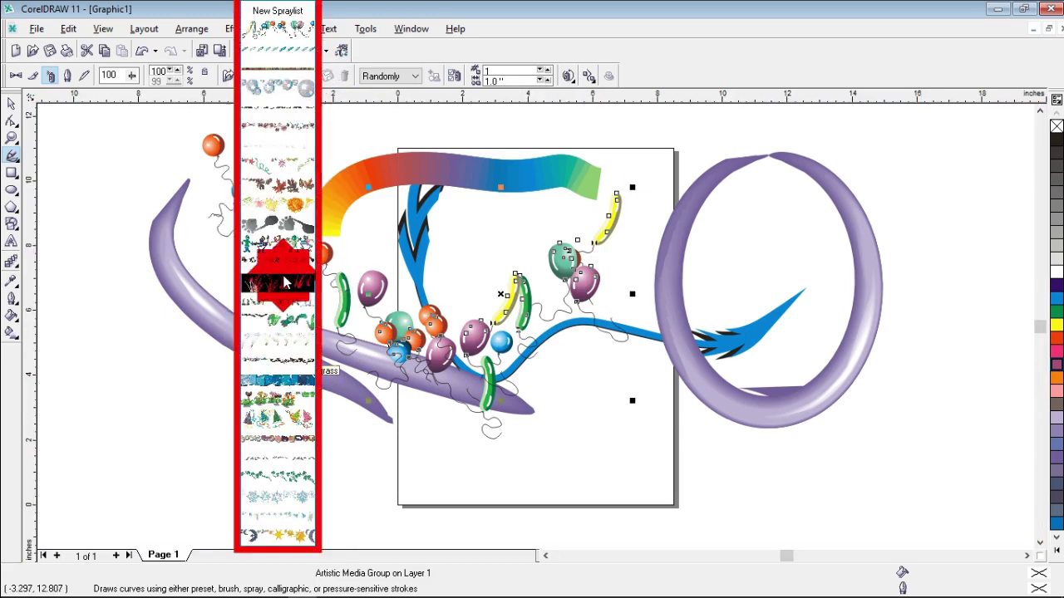
{"action": "left_click", "coordinate": [291, 292]}
{"action": "mouse_move", "coordinate": [220, 368]}
{"action": "left_mouse_down"}
{"action": "mouse_move", "coordinate": [337, 423]}
{"action": "mouse_move", "coordinate": [527, 461]}
{"action": "mouse_move", "coordinate": [649, 472]}
{"action": "mouse_move", "coordinate": [727, 401]}
{"action": "left_mouse_up"}
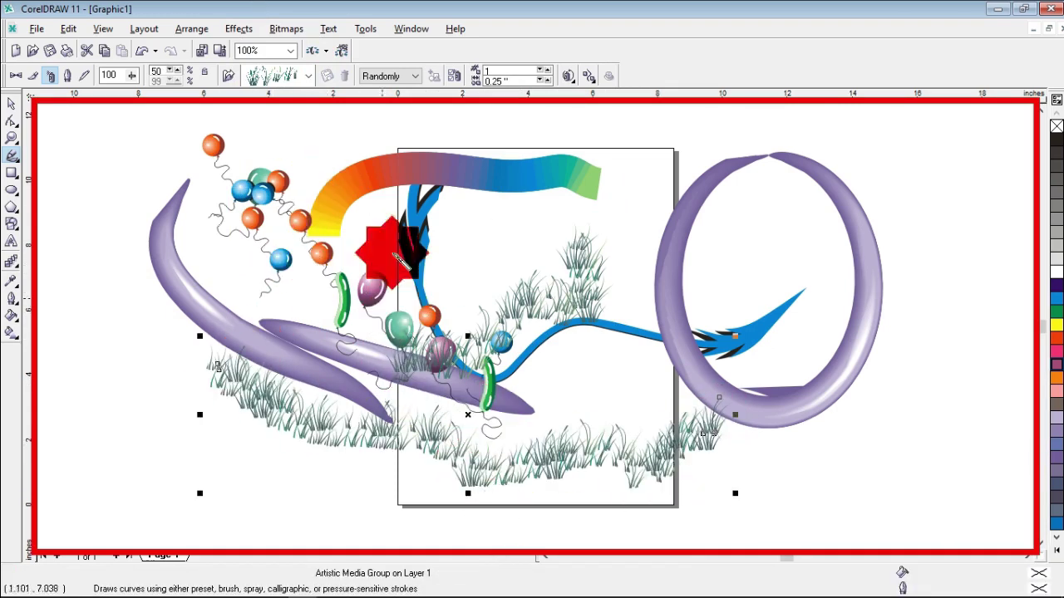
Step: Change the lower grass trail to the bubbles spraylist and spray a long winding trail of bubbles around the purple ellipse
{"action": "left_click", "coordinate": [299, 75]}
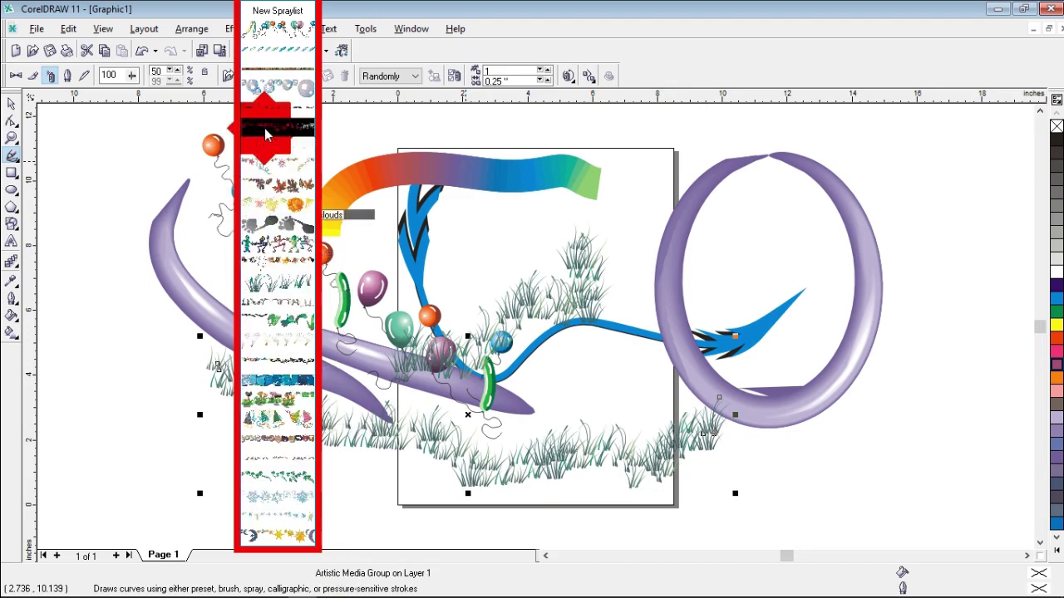
{"action": "left_click", "coordinate": [281, 90]}
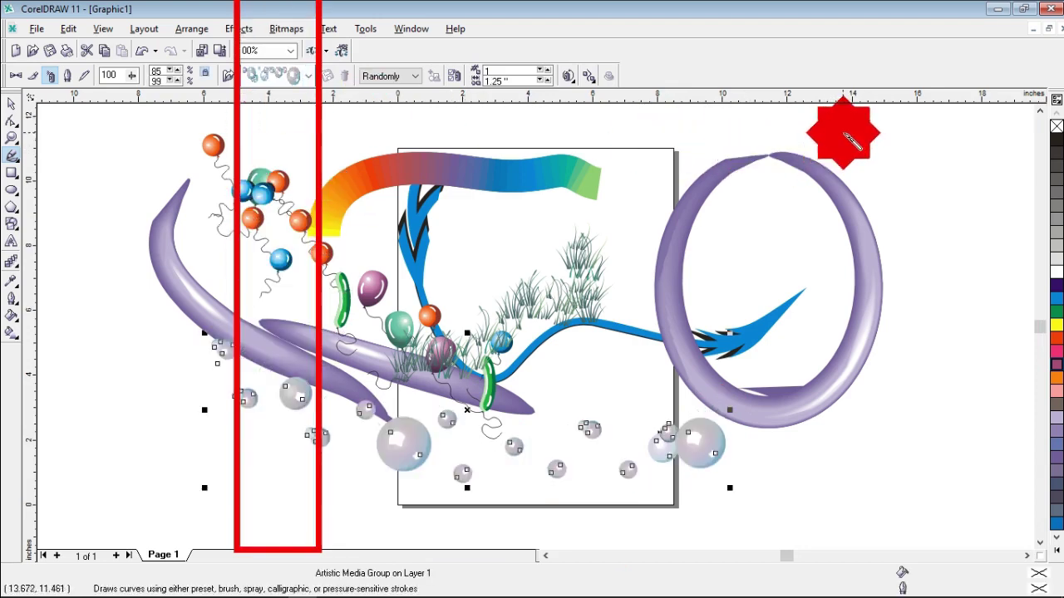
{"action": "mouse_move", "coordinate": [843, 132]}
{"action": "left_mouse_down"}
{"action": "mouse_move", "coordinate": [690, 132]}
{"action": "mouse_move", "coordinate": [527, 375]}
{"action": "mouse_move", "coordinate": [946, 236]}
{"action": "mouse_move", "coordinate": [774, 190]}
{"action": "mouse_move", "coordinate": [651, 304]}
{"action": "left_mouse_up"}
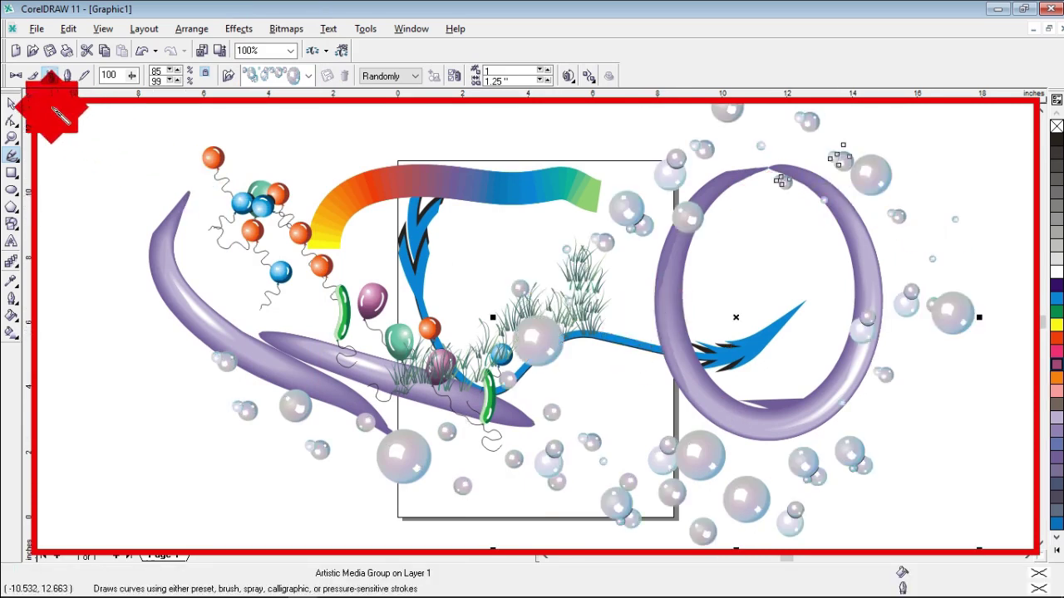
Step: Clear all artwork from the drawing and spray a new trail of balloons down the upper part of the empty page
{"action": "left_click", "coordinate": [11, 103]}
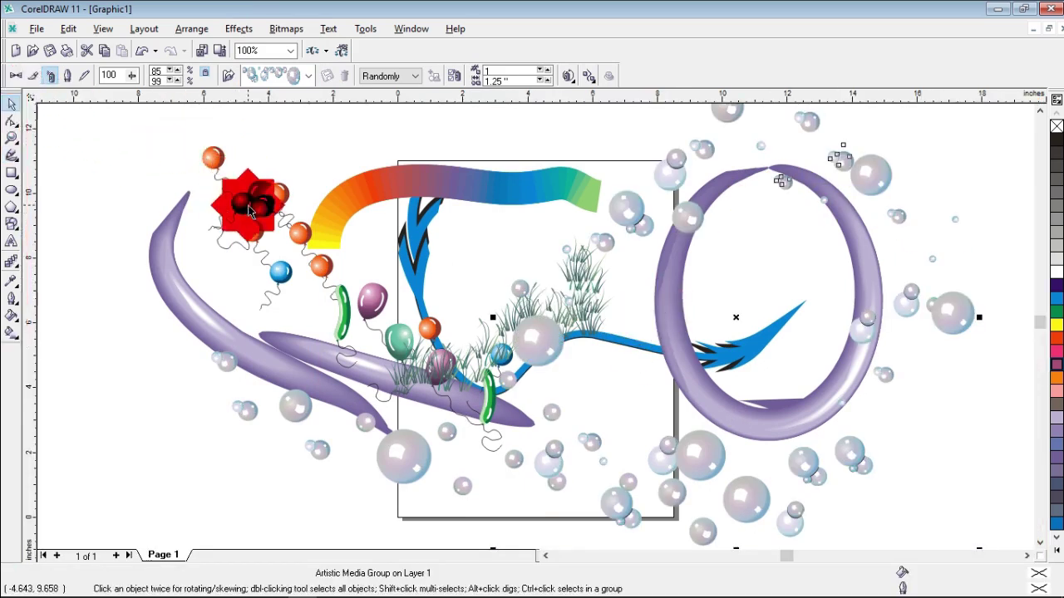
{"action": "left_click_drag", "start_coordinate": [238, 202], "coordinate": [468, 333]}
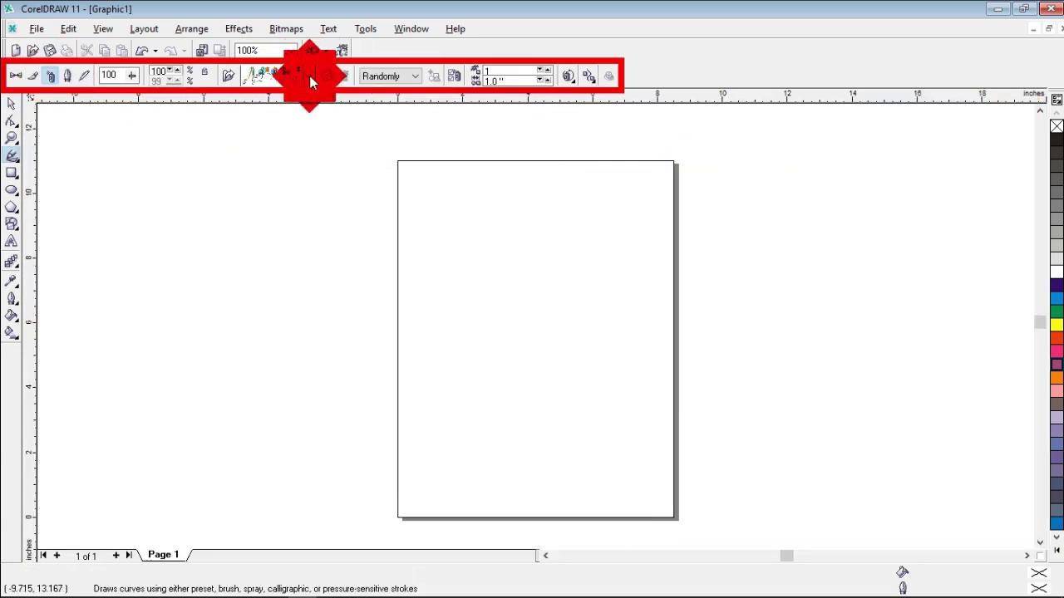
{"action": "left_click", "coordinate": [309, 75]}
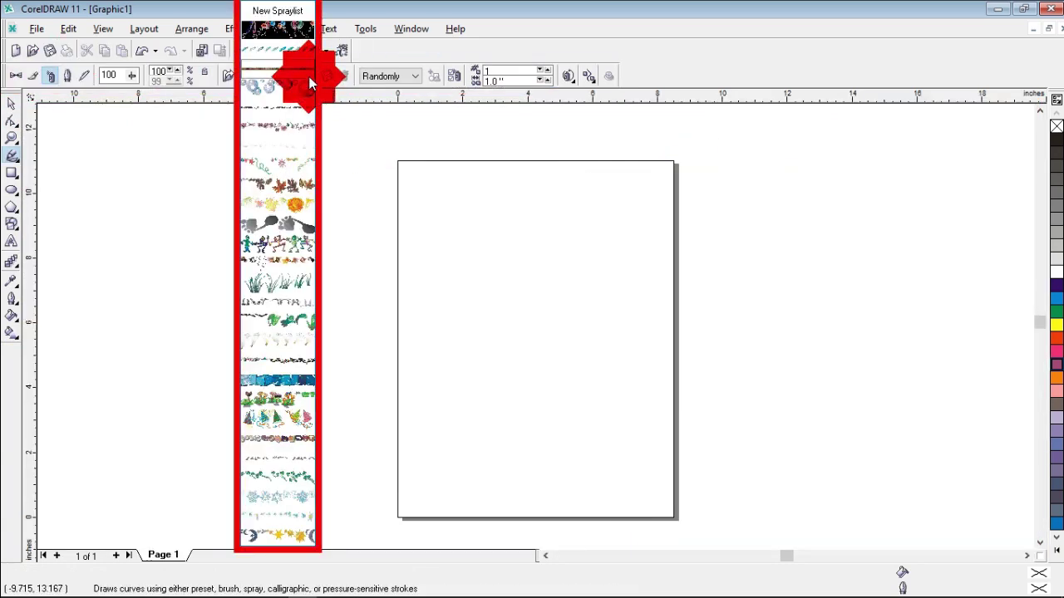
{"action": "left_click", "coordinate": [278, 30]}
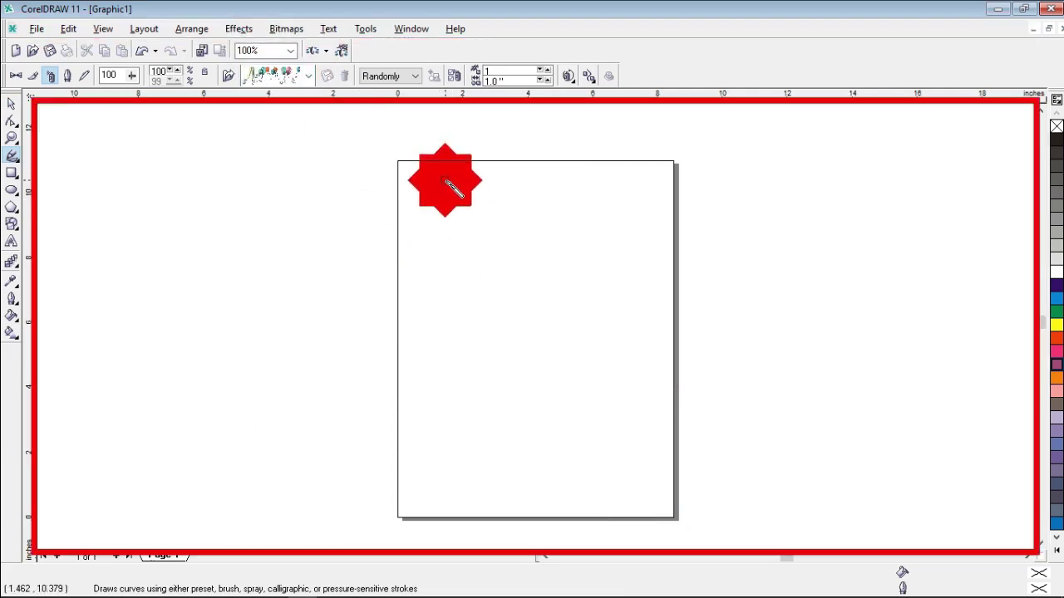
{"action": "mouse_move", "coordinate": [447, 183]}
{"action": "left_mouse_down"}
{"action": "mouse_move", "coordinate": [444, 263]}
{"action": "mouse_move", "coordinate": [527, 422]}
{"action": "left_mouse_up"}
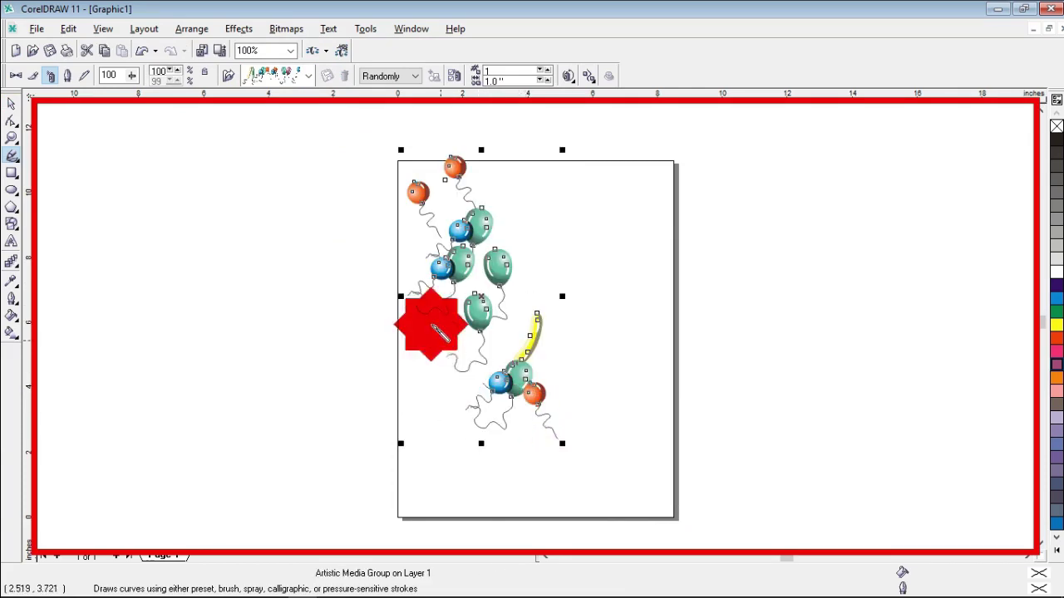
Step: Move the balloon trail to the right within the page and break the Artistic Media group apart
{"action": "left_click", "coordinate": [11, 102]}
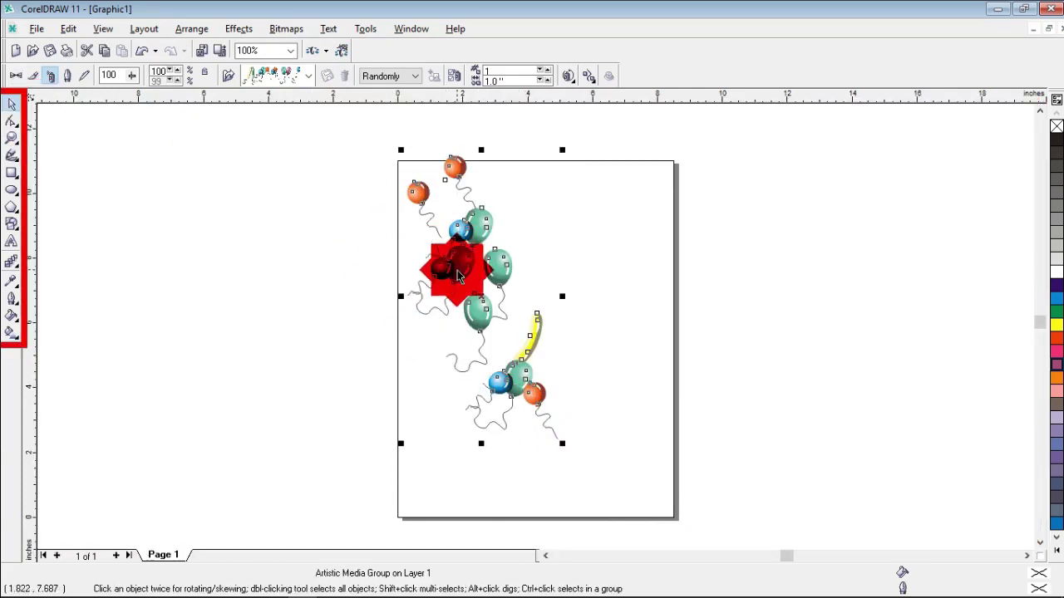
{"action": "mouse_move", "coordinate": [457, 277]}
{"action": "left_mouse_down"}
{"action": "mouse_move", "coordinate": [411, 273]}
{"action": "mouse_move", "coordinate": [482, 304]}
{"action": "mouse_move", "coordinate": [493, 304]}
{"action": "mouse_move", "coordinate": [498, 283]}
{"action": "mouse_move", "coordinate": [529, 316]}
{"action": "left_mouse_up"}
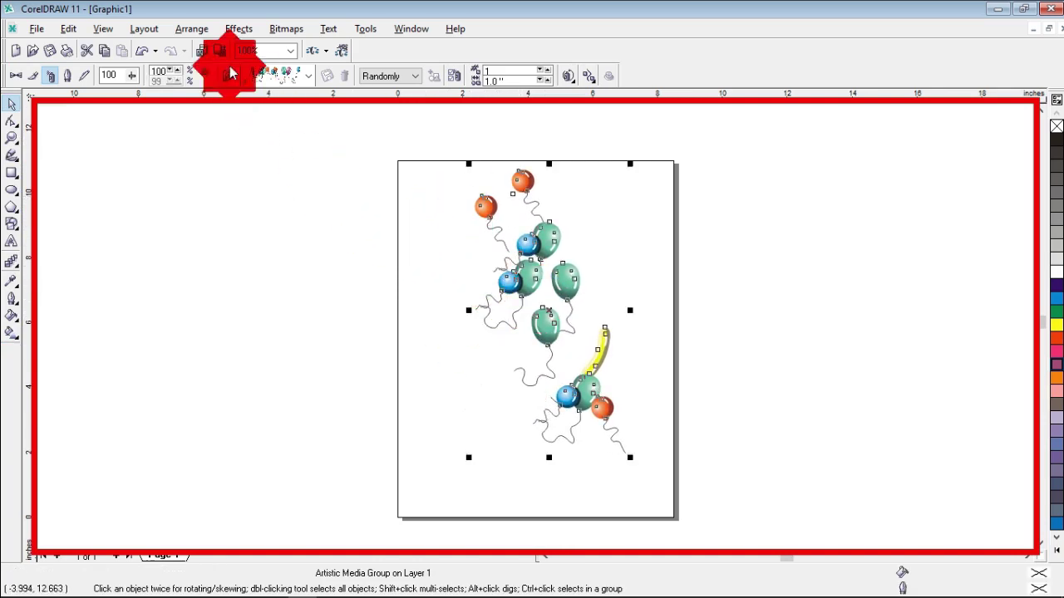
{"action": "left_click", "coordinate": [192, 28]}
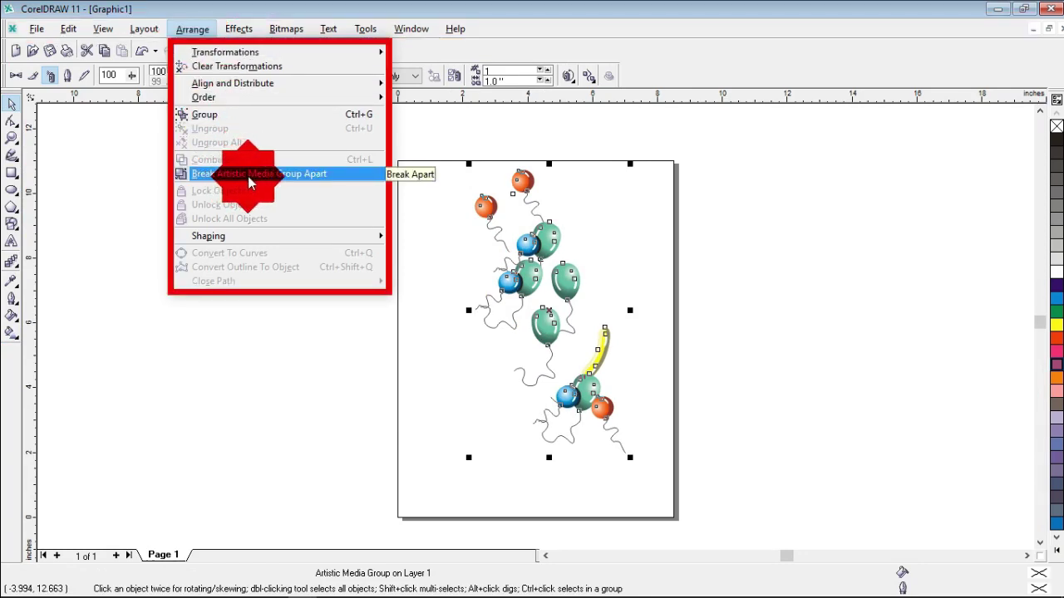
{"action": "left_click", "coordinate": [305, 172]}
{"action": "left_click", "coordinate": [346, 241]}
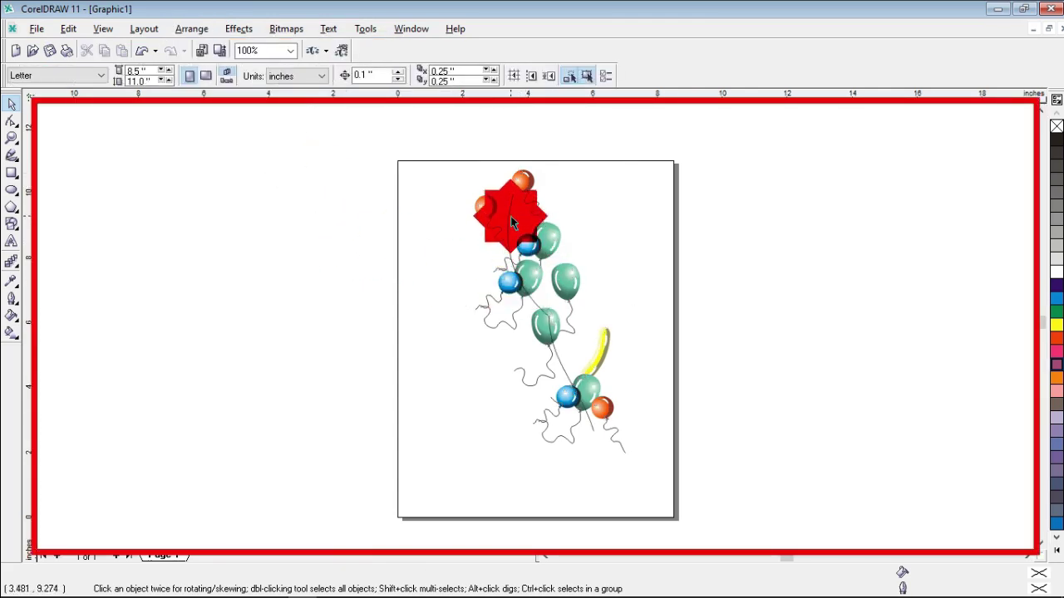
Step: Pull the separated path curve away from the balloons and delete it
{"action": "left_click_drag", "start_coordinate": [508, 212], "coordinate": [370, 229]}
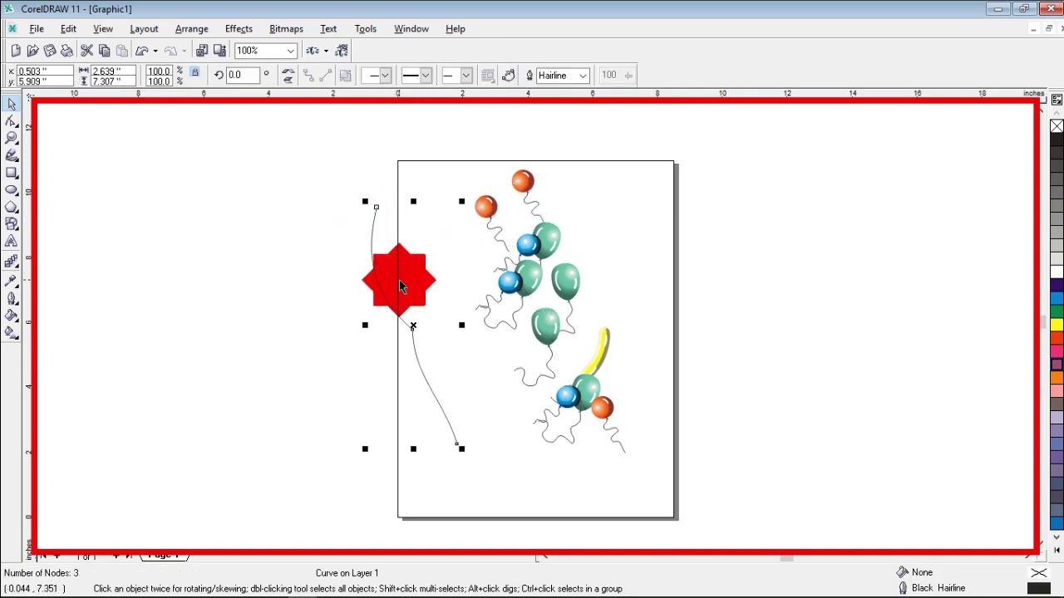
{"action": "key", "text": "Delete"}
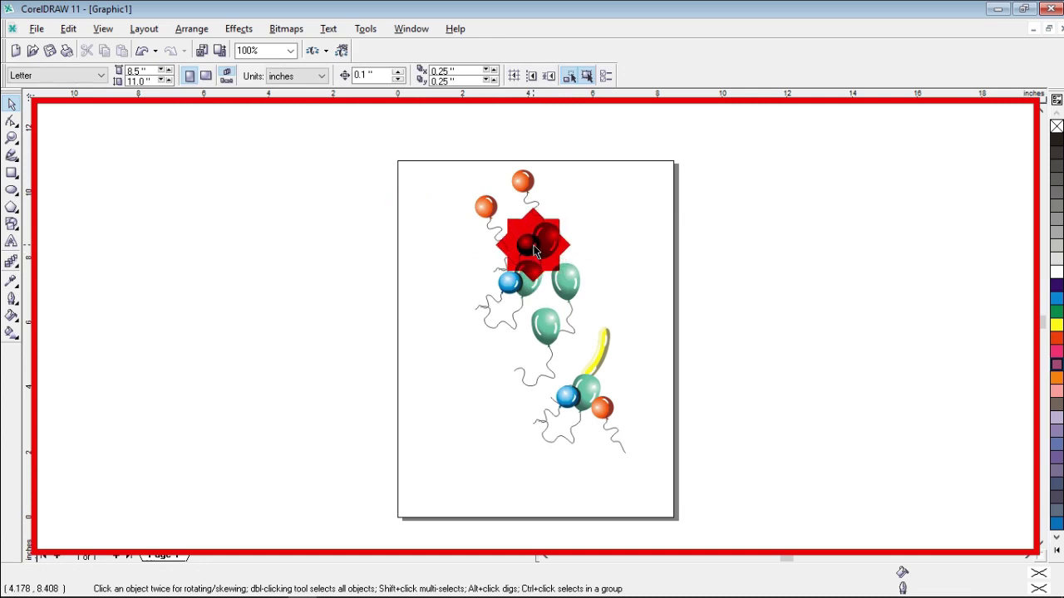
Step: Move the balloon group slightly left and down, and ungroup it into individual balloons
{"action": "left_click_drag", "start_coordinate": [534, 252], "coordinate": [486, 266]}
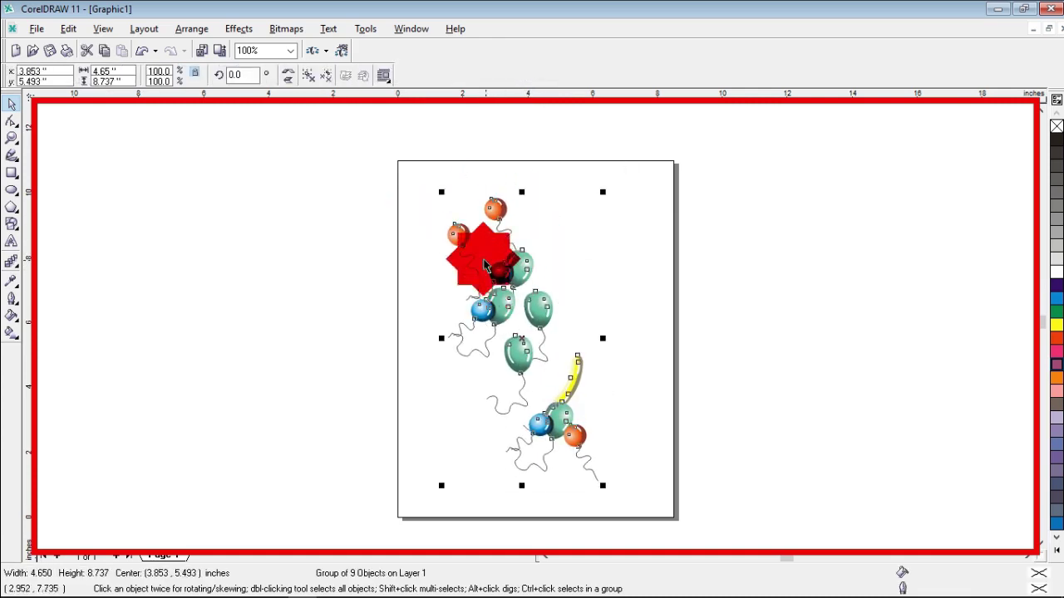
{"action": "left_click", "coordinate": [192, 29]}
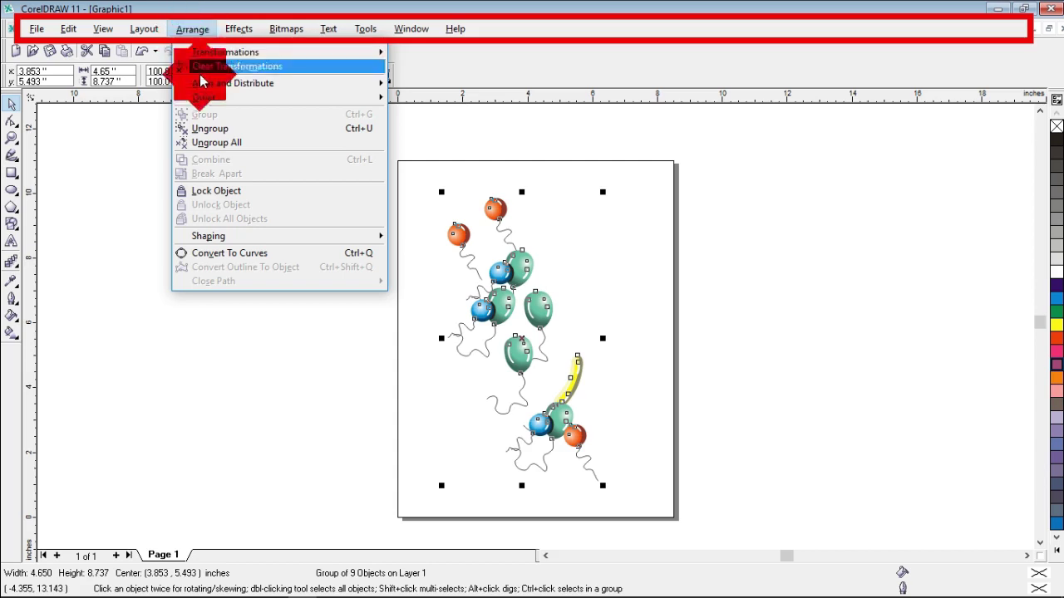
{"action": "left_click", "coordinate": [249, 129]}
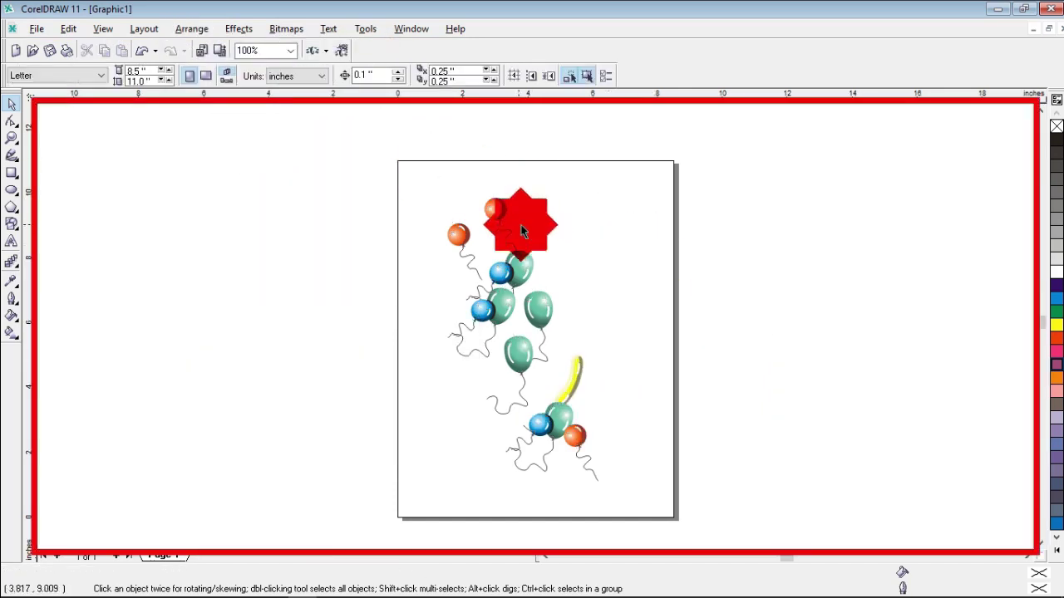
Step: Spread the upper balloons apart, moving the two orange ones toward opposite upper corners and a blue-green pair between them
{"action": "left_click_drag", "start_coordinate": [498, 214], "coordinate": [615, 199]}
{"action": "left_click_drag", "start_coordinate": [471, 243], "coordinate": [403, 178]}
{"action": "left_click_drag", "start_coordinate": [498, 270], "coordinate": [479, 193]}
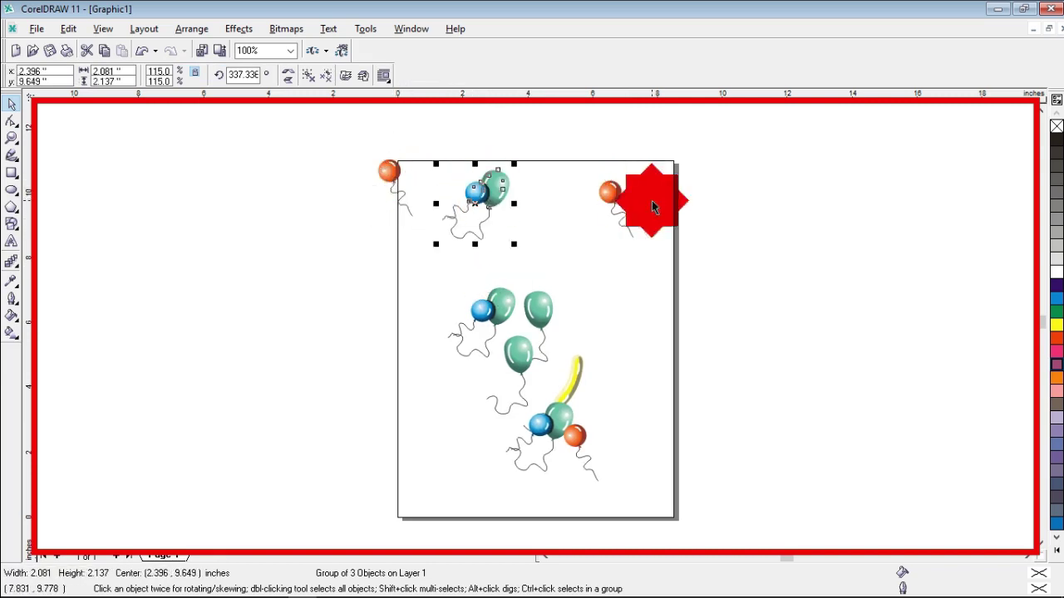
Step: Enlarge the upper-right orange balloon to about 3.5 by 5.8 inches and position it inside the page
{"action": "left_click_drag", "start_coordinate": [652, 207], "coordinate": [452, 366]}
{"action": "left_click_drag", "start_coordinate": [587, 227], "coordinate": [640, 221]}
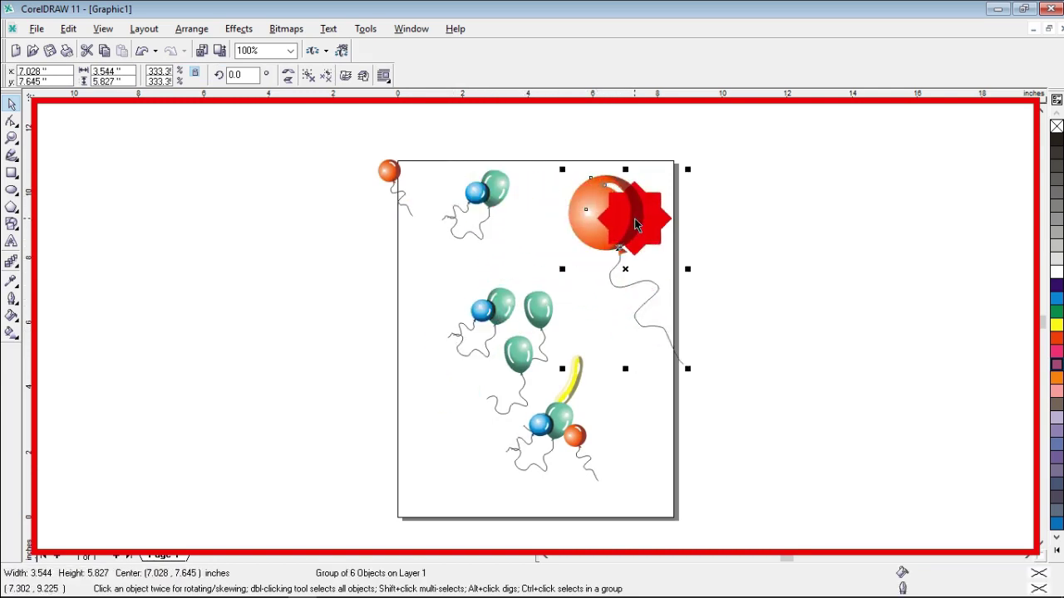
{"action": "left_click_drag", "start_coordinate": [612, 216], "coordinate": [585, 211]}
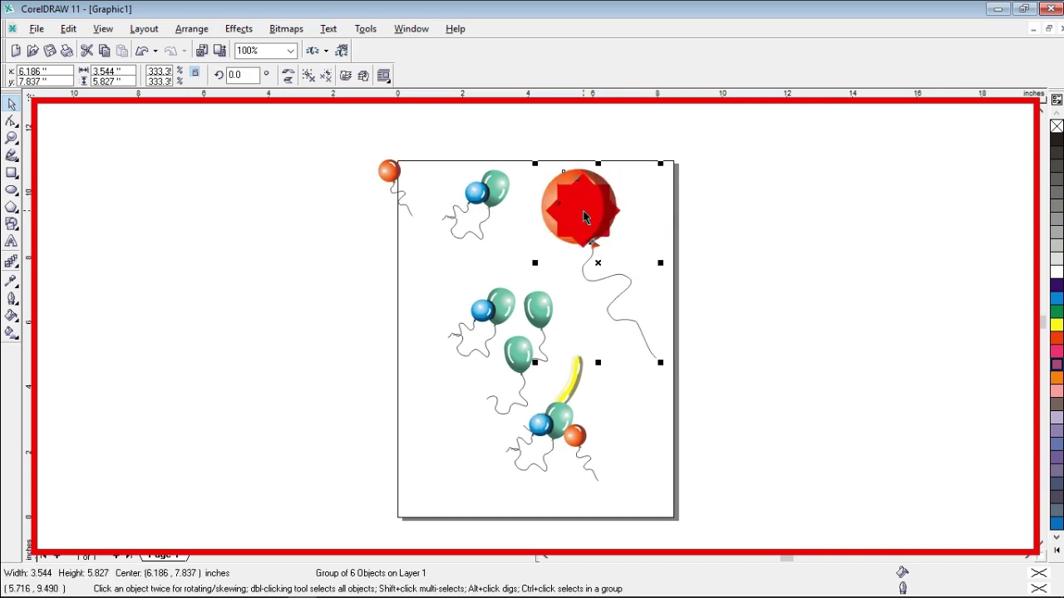
Step: Fully ungroup the large orange balloon and recolour its body yellow, its highlight dark violet and its small inner ellipse red-orange
{"action": "left_click", "coordinate": [193, 30]}
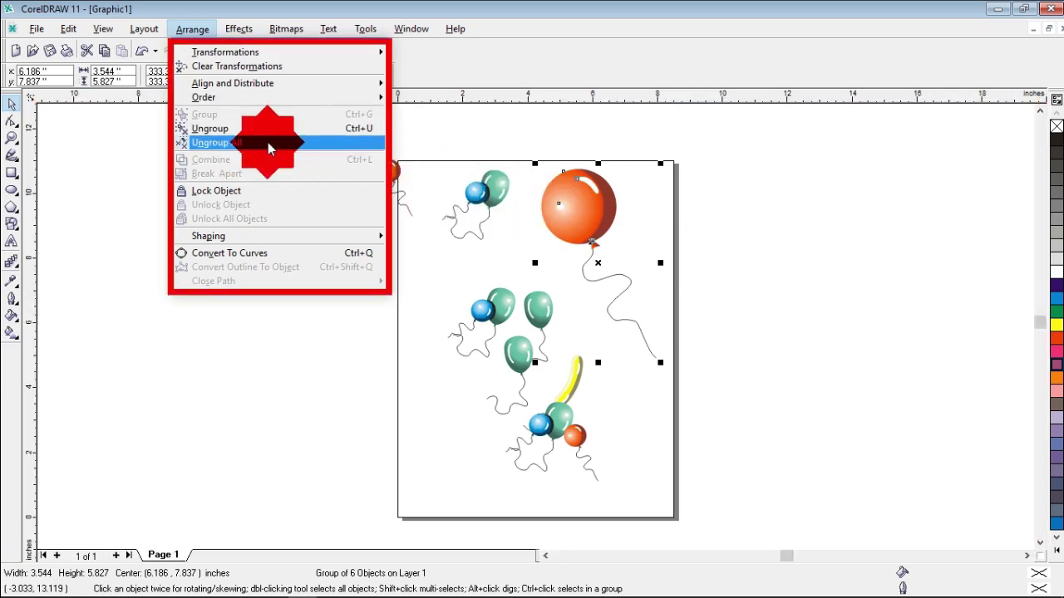
{"action": "left_click", "coordinate": [253, 142]}
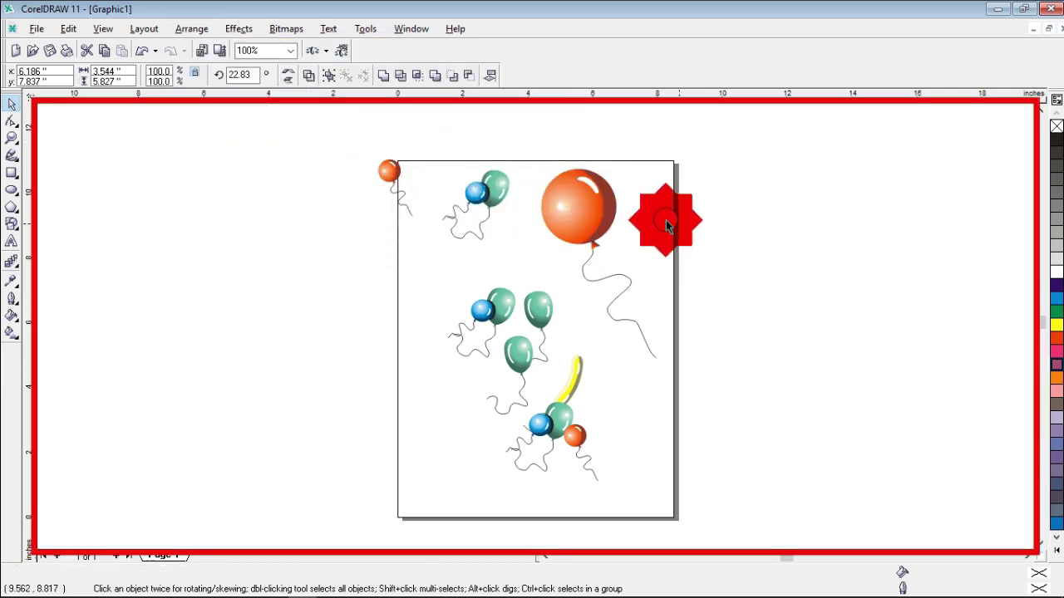
{"action": "left_click_drag", "start_coordinate": [666, 220], "coordinate": [598, 218]}
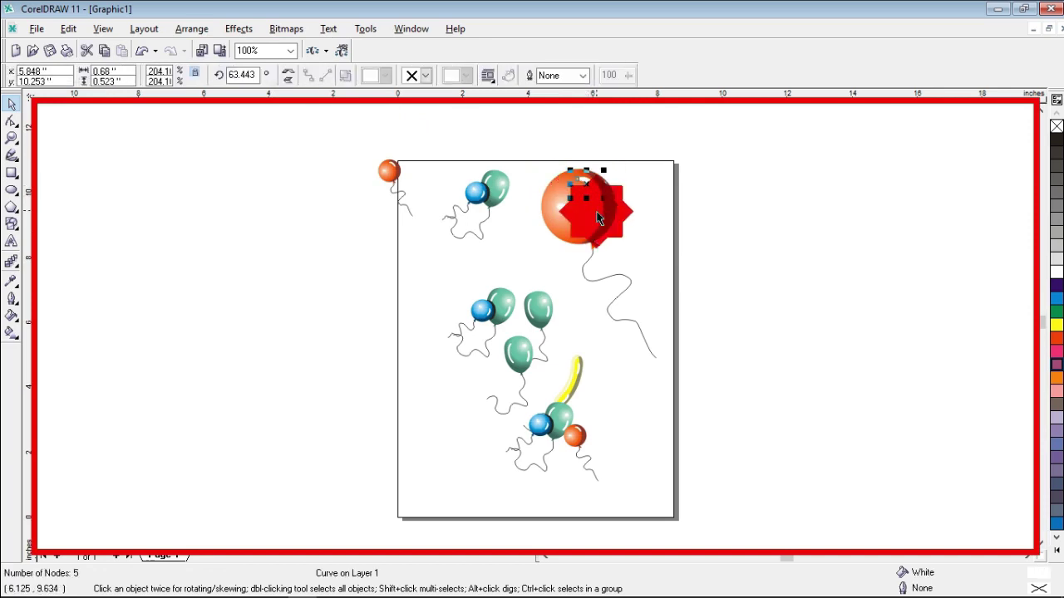
{"action": "mouse_move", "coordinate": [675, 205]}
{"action": "left_mouse_down"}
{"action": "mouse_move", "coordinate": [1035, 267]}
{"action": "mouse_move", "coordinate": [1057, 291]}
{"action": "mouse_move", "coordinate": [622, 230]}
{"action": "mouse_move", "coordinate": [574, 208]}
{"action": "mouse_move", "coordinate": [719, 241]}
{"action": "mouse_move", "coordinate": [577, 209]}
{"action": "mouse_move", "coordinate": [790, 270]}
{"action": "mouse_move", "coordinate": [1043, 320]}
{"action": "mouse_move", "coordinate": [964, 310]}
{"action": "mouse_move", "coordinate": [743, 224]}
{"action": "mouse_move", "coordinate": [578, 226]}
{"action": "mouse_move", "coordinate": [559, 206]}
{"action": "left_mouse_up"}
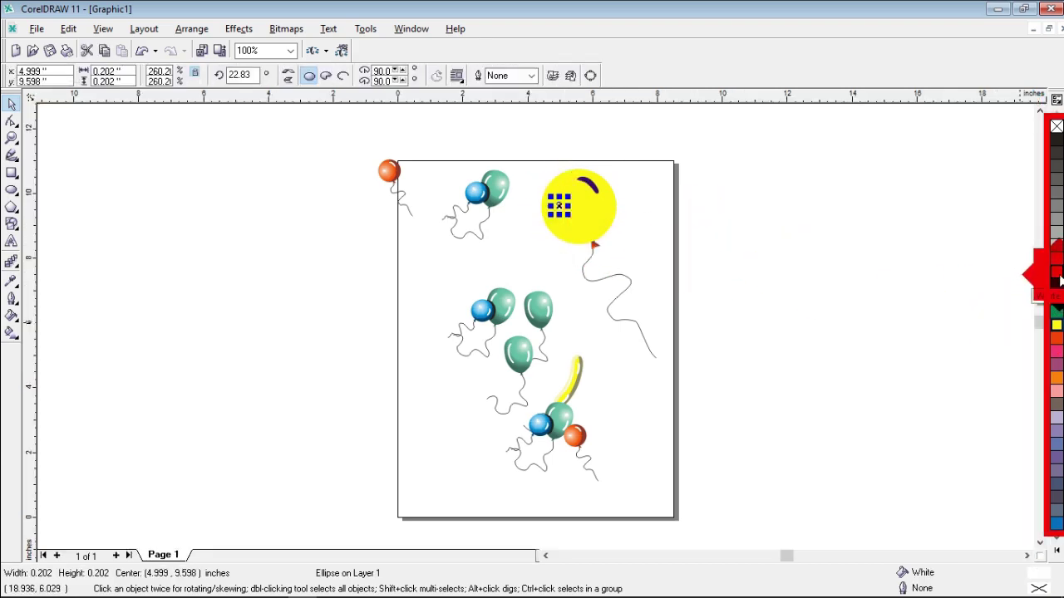
{"action": "mouse_move", "coordinate": [1053, 341]}
{"action": "left_mouse_down"}
{"action": "mouse_move", "coordinate": [612, 271]}
{"action": "mouse_move", "coordinate": [663, 208]}
{"action": "mouse_move", "coordinate": [629, 214]}
{"action": "left_mouse_up"}
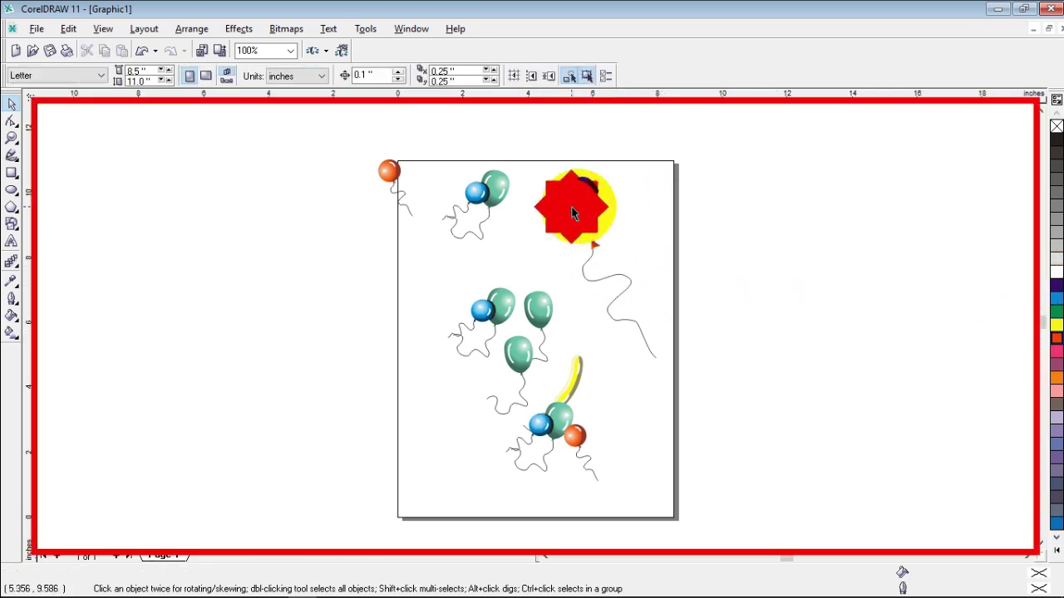
Step: Set the large balloon's string to a 4 pt outline with a green fill
{"action": "left_click", "coordinate": [589, 260]}
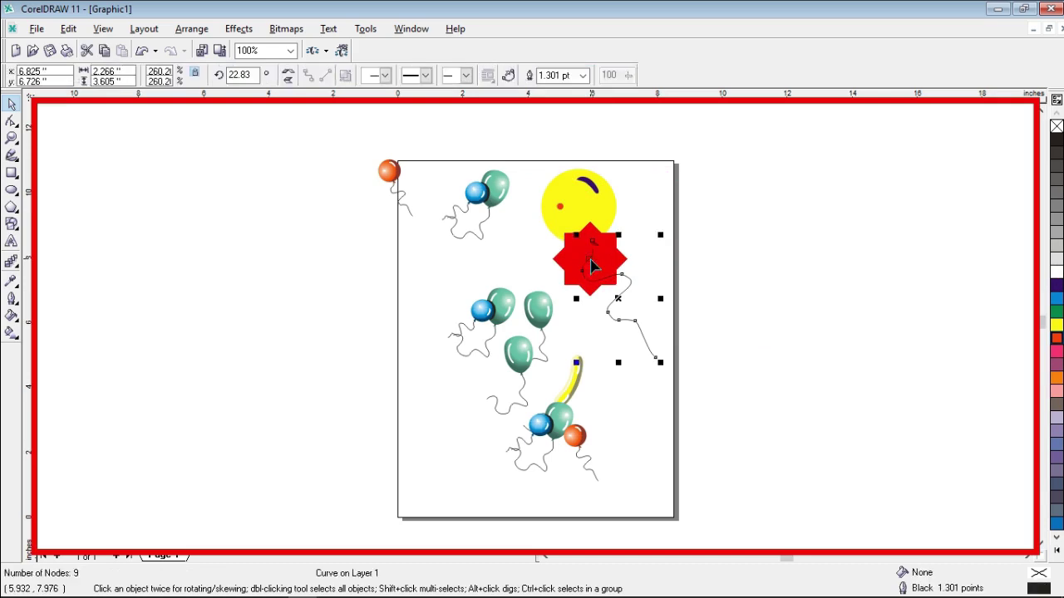
{"action": "mouse_move", "coordinate": [953, 320]}
{"action": "left_mouse_down"}
{"action": "mouse_move", "coordinate": [1040, 309]}
{"action": "mouse_move", "coordinate": [591, 215]}
{"action": "mouse_move", "coordinate": [599, 264]}
{"action": "mouse_move", "coordinate": [600, 88]}
{"action": "mouse_move", "coordinate": [582, 73]}
{"action": "mouse_move", "coordinate": [559, 143]}
{"action": "left_mouse_up"}
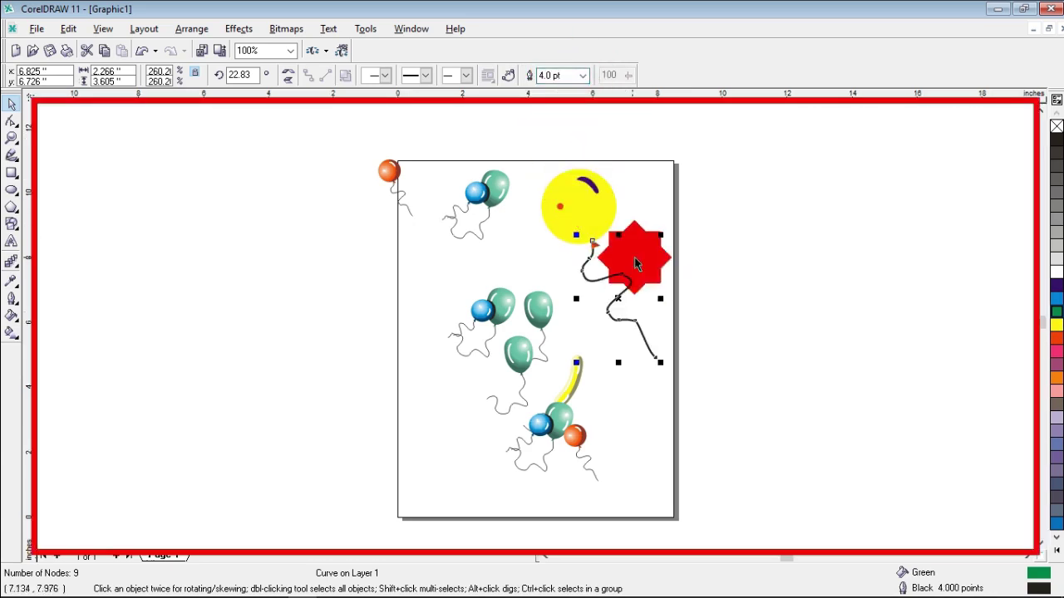
{"action": "scroll", "coordinate": [643, 242], "scroll_direction": "up", "scroll_amount": 1}
{"action": "left_click_drag", "start_coordinate": [487, 266], "coordinate": [558, 249]}
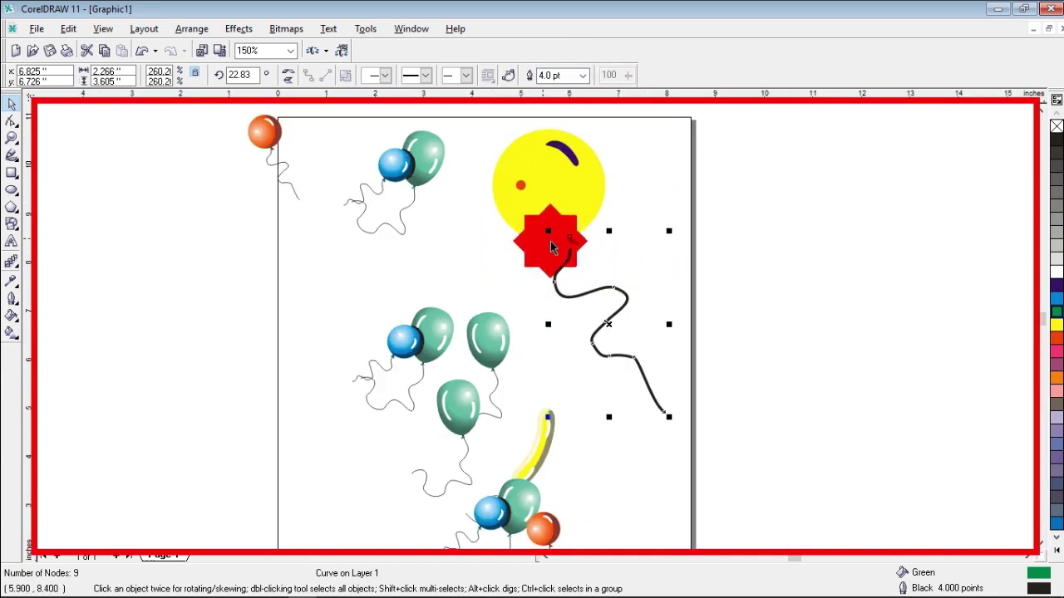
{"action": "key", "text": "Escape"}
{"action": "scroll", "coordinate": [609, 210], "scroll_direction": "up", "scroll_amount": 1}
{"action": "left_click_drag", "start_coordinate": [591, 213], "coordinate": [688, 280]}
{"action": "left_click_drag", "start_coordinate": [577, 239], "coordinate": [486, 214]}
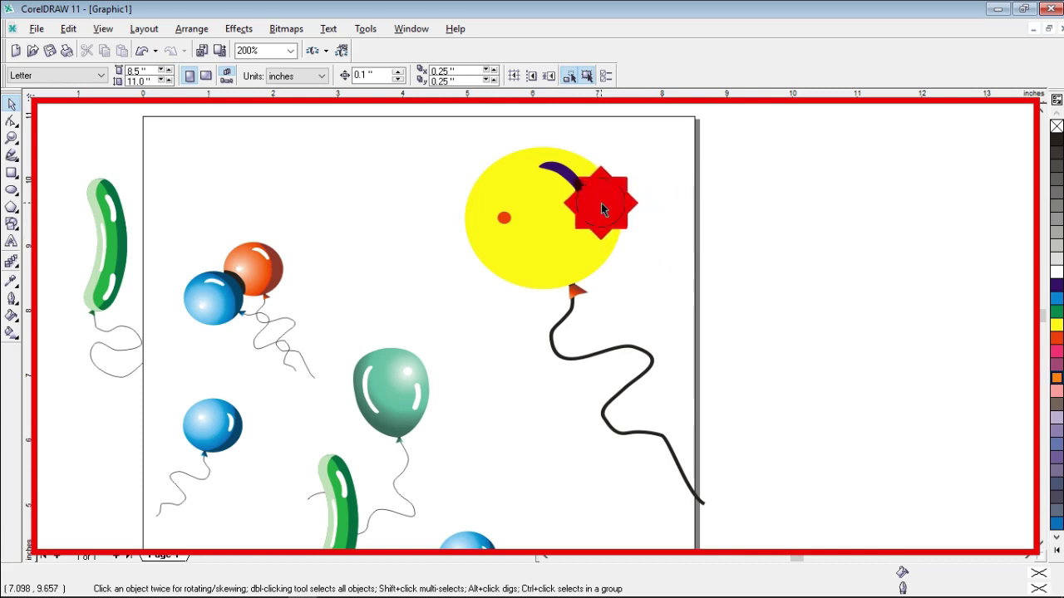
{"action": "left_click", "coordinate": [599, 202]}
{"action": "mouse_move", "coordinate": [570, 186]}
{"action": "left_mouse_down"}
{"action": "mouse_move", "coordinate": [577, 172]}
{"action": "mouse_move", "coordinate": [599, 172]}
{"action": "mouse_move", "coordinate": [571, 181]}
{"action": "left_mouse_up"}
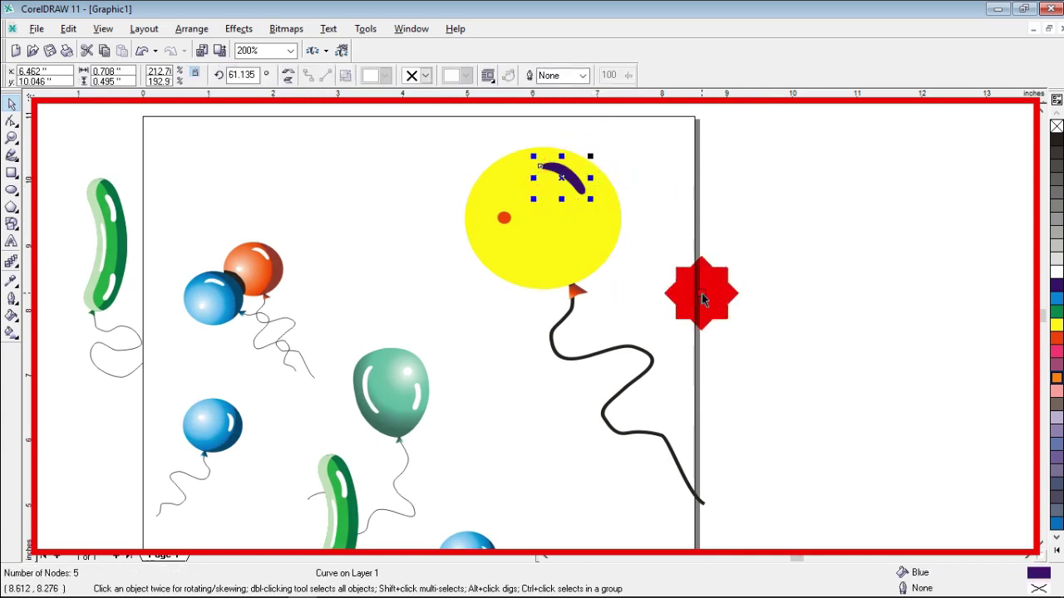
{"action": "left_click", "coordinate": [701, 293]}
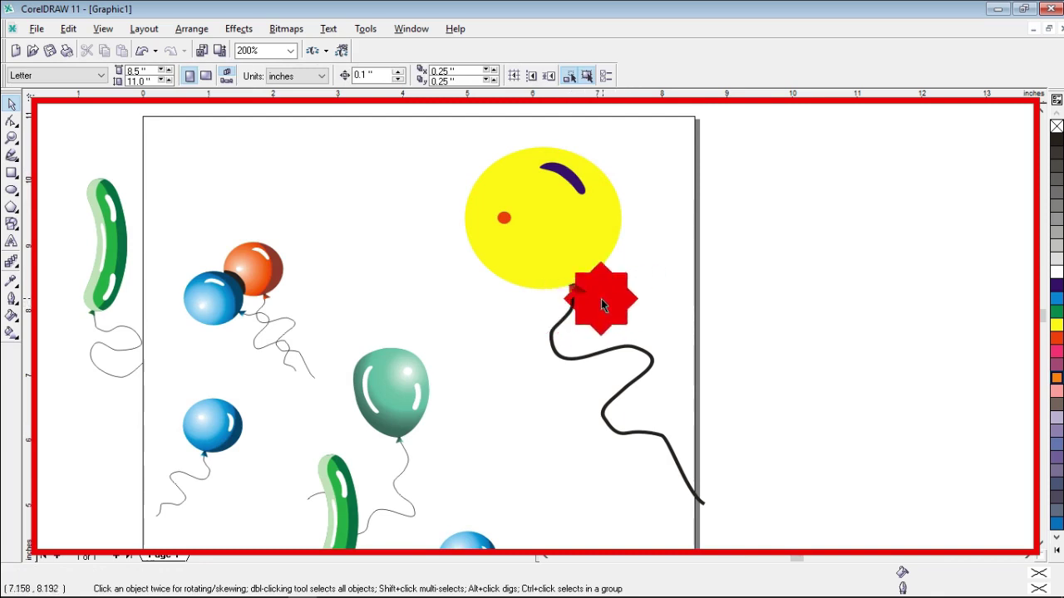
{"action": "left_click_drag", "start_coordinate": [574, 309], "coordinate": [572, 245]}
{"action": "key", "text": "ctrl+z"}
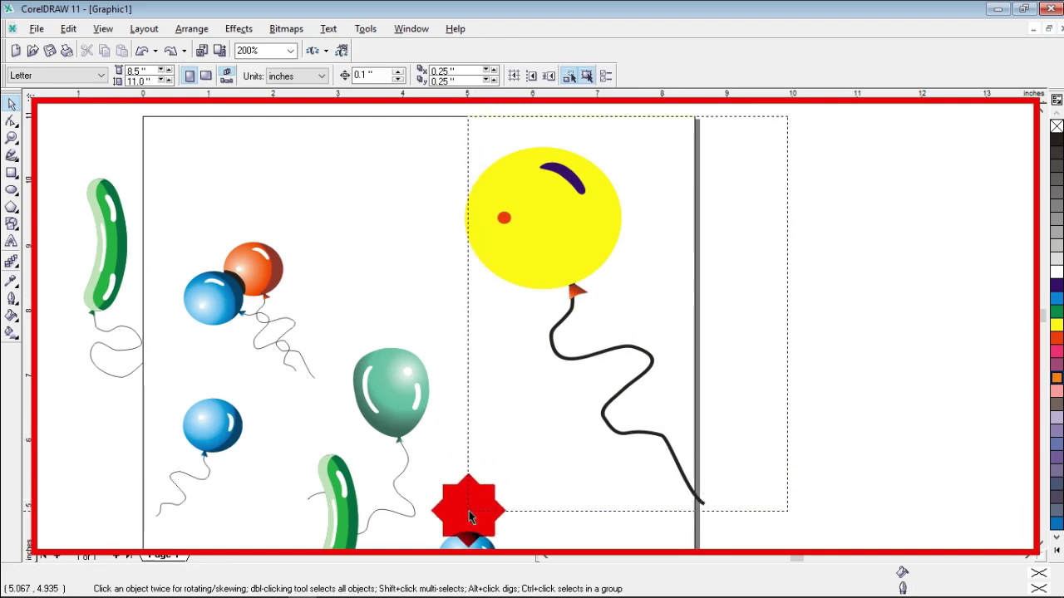
Step: Group the six parts of the large yellow balloon and move the group leftward so its string lies fully inside the page
{"action": "left_click_drag", "start_coordinate": [442, 521], "coordinate": [301, 225]}
{"action": "left_click", "coordinate": [192, 28]}
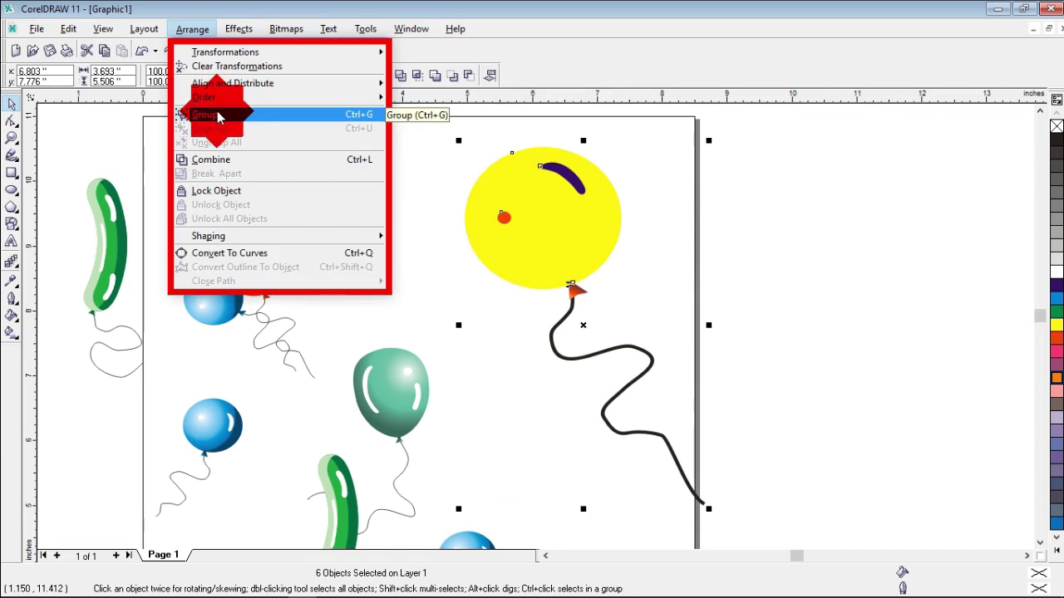
{"action": "left_click", "coordinate": [295, 114]}
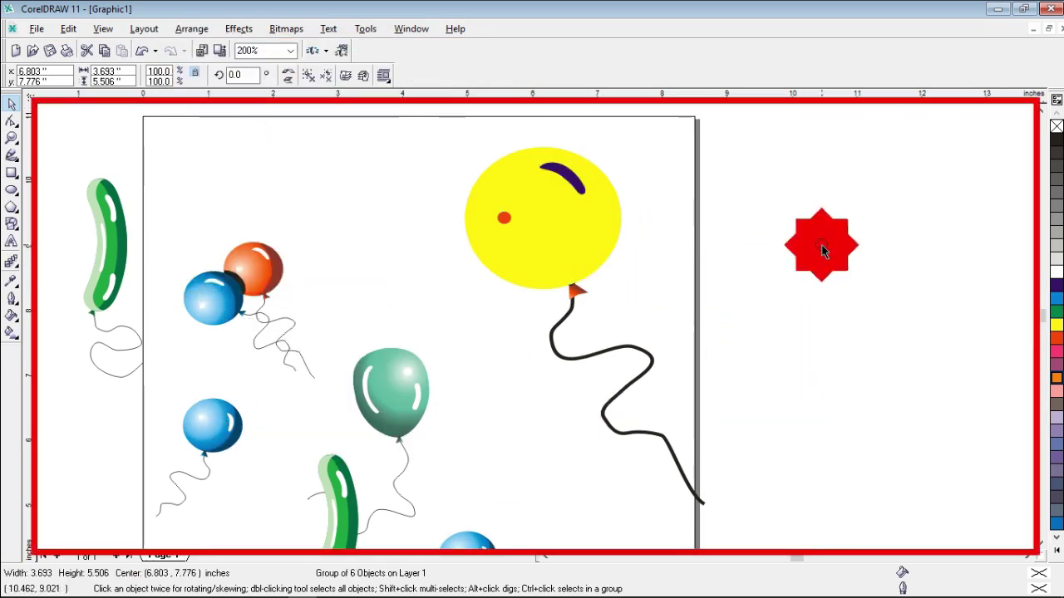
{"action": "left_click", "coordinate": [821, 245]}
{"action": "mouse_move", "coordinate": [542, 233]}
{"action": "left_mouse_down"}
{"action": "mouse_move", "coordinate": [662, 230]}
{"action": "mouse_move", "coordinate": [518, 245]}
{"action": "mouse_move", "coordinate": [559, 251]}
{"action": "mouse_move", "coordinate": [711, 230]}
{"action": "mouse_move", "coordinate": [561, 241]}
{"action": "mouse_move", "coordinate": [562, 225]}
{"action": "mouse_move", "coordinate": [693, 230]}
{"action": "mouse_move", "coordinate": [561, 225]}
{"action": "mouse_move", "coordinate": [536, 191]}
{"action": "mouse_move", "coordinate": [502, 253]}
{"action": "left_mouse_up"}
Step: Examine the preset spraylists offered by the Artistic Media sprayer mode
{"action": "scroll", "coordinate": [535, 261], "scroll_direction": "down", "scroll_amount": 1}
{"action": "key", "text": "i"}
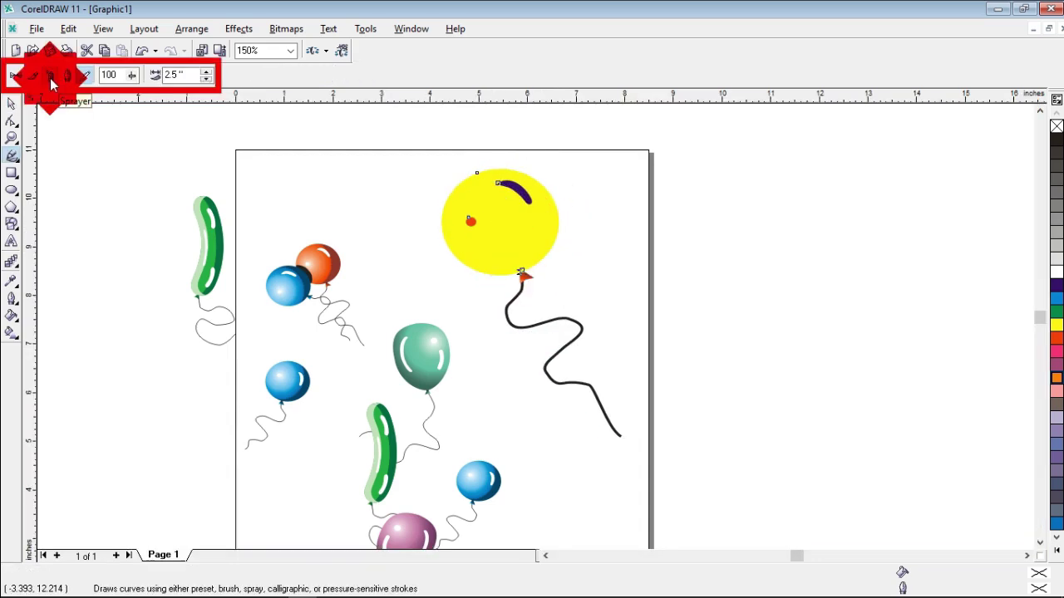
{"action": "left_click", "coordinate": [50, 79]}
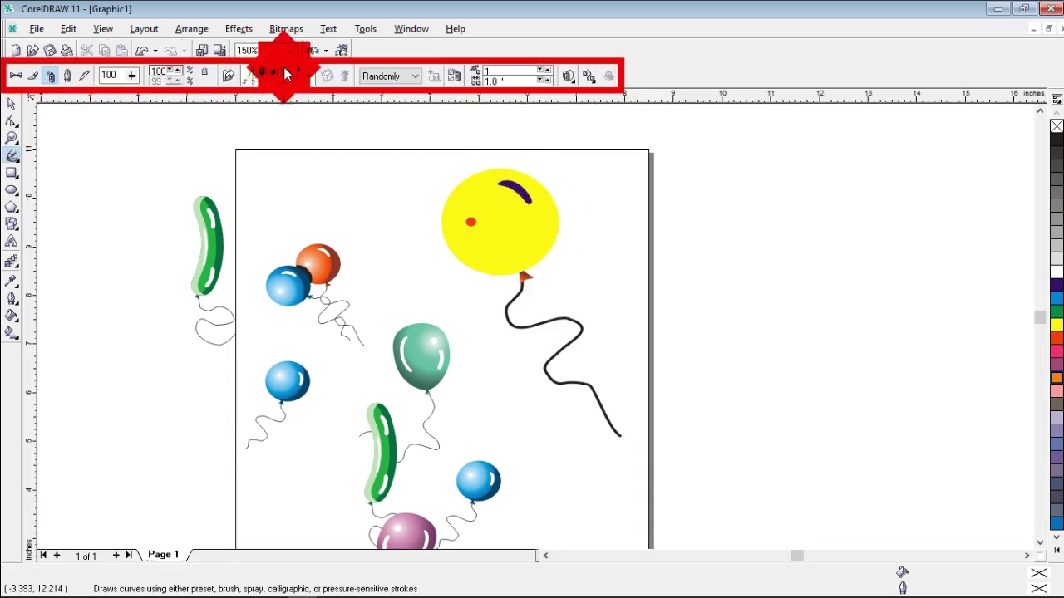
{"action": "left_click", "coordinate": [313, 74]}
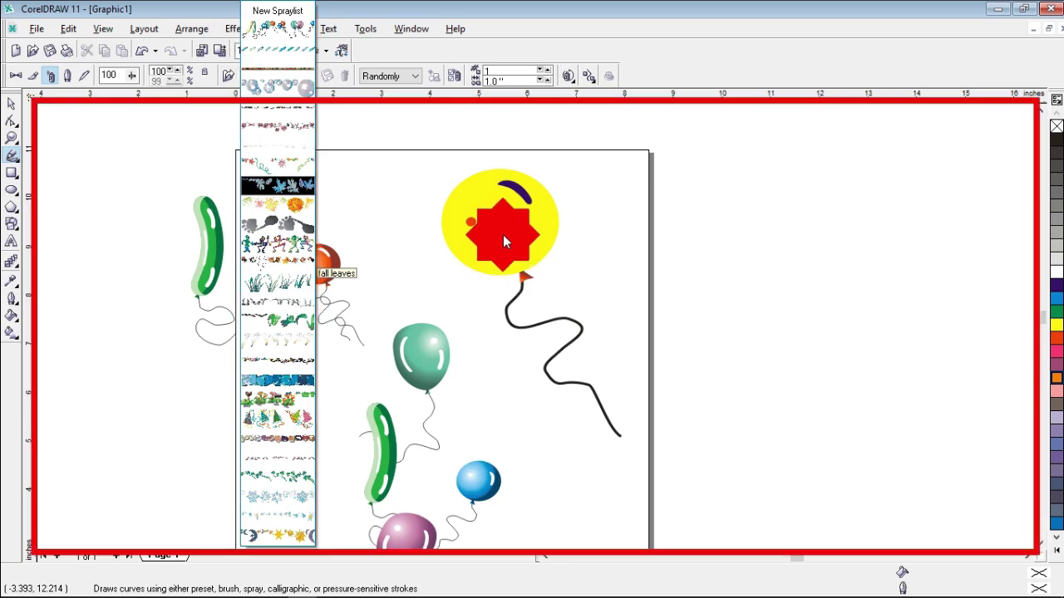
{"action": "left_click", "coordinate": [503, 234]}
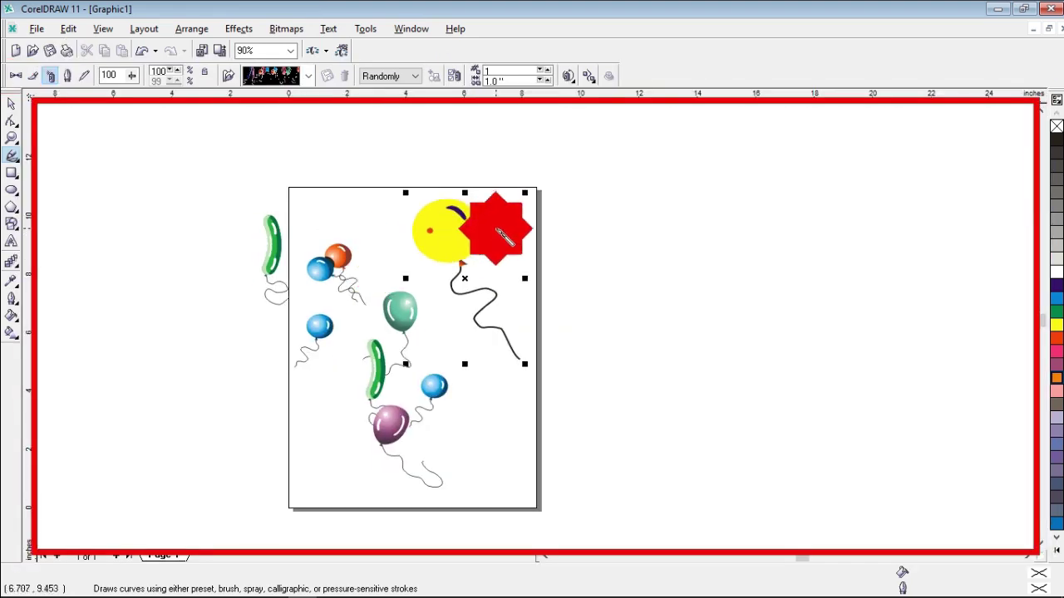
Step: Draw a winding calligraphic stroke, 2.5 inches wide at angle 0, from right of the page to its lower-left corner and fill it orange
{"action": "left_click", "coordinate": [67, 73]}
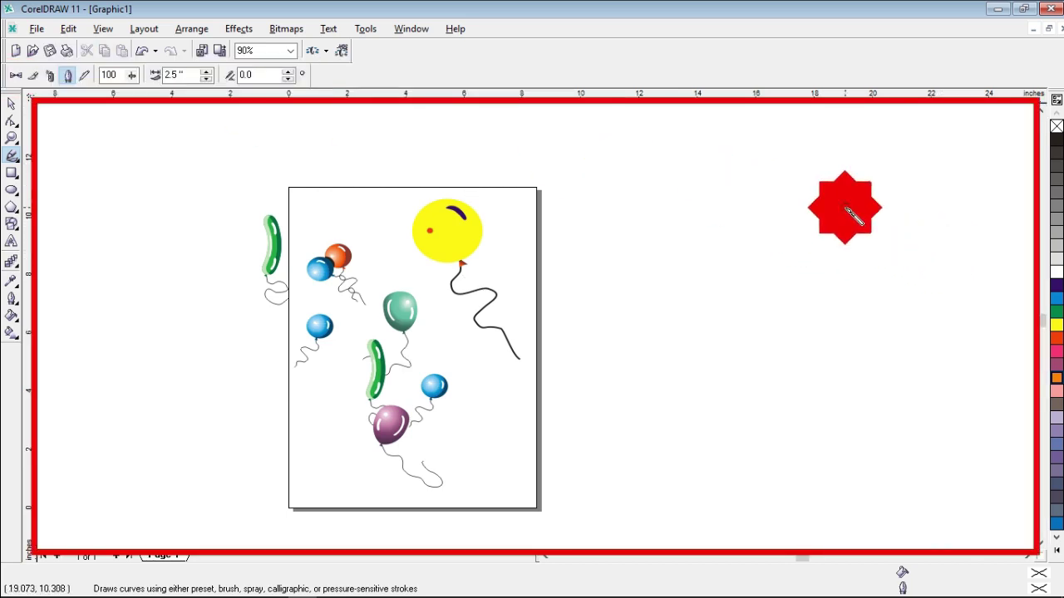
{"action": "mouse_move", "coordinate": [851, 215]}
{"action": "left_mouse_down"}
{"action": "mouse_move", "coordinate": [887, 166]}
{"action": "mouse_move", "coordinate": [903, 187]}
{"action": "mouse_move", "coordinate": [866, 228]}
{"action": "mouse_move", "coordinate": [757, 259]}
{"action": "mouse_move", "coordinate": [700, 359]}
{"action": "mouse_move", "coordinate": [699, 347]}
{"action": "mouse_move", "coordinate": [849, 333]}
{"action": "mouse_move", "coordinate": [959, 337]}
{"action": "mouse_move", "coordinate": [798, 380]}
{"action": "mouse_move", "coordinate": [729, 479]}
{"action": "mouse_move", "coordinate": [798, 466]}
{"action": "mouse_move", "coordinate": [531, 392]}
{"action": "mouse_move", "coordinate": [478, 490]}
{"action": "mouse_move", "coordinate": [374, 506]}
{"action": "left_mouse_up"}
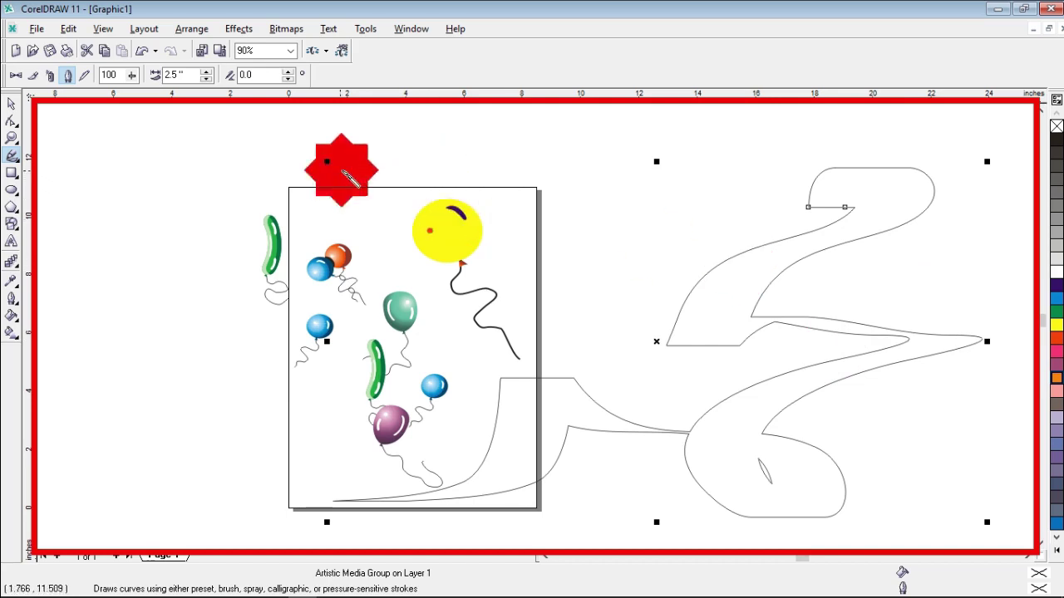
{"action": "left_click", "coordinate": [1056, 332]}
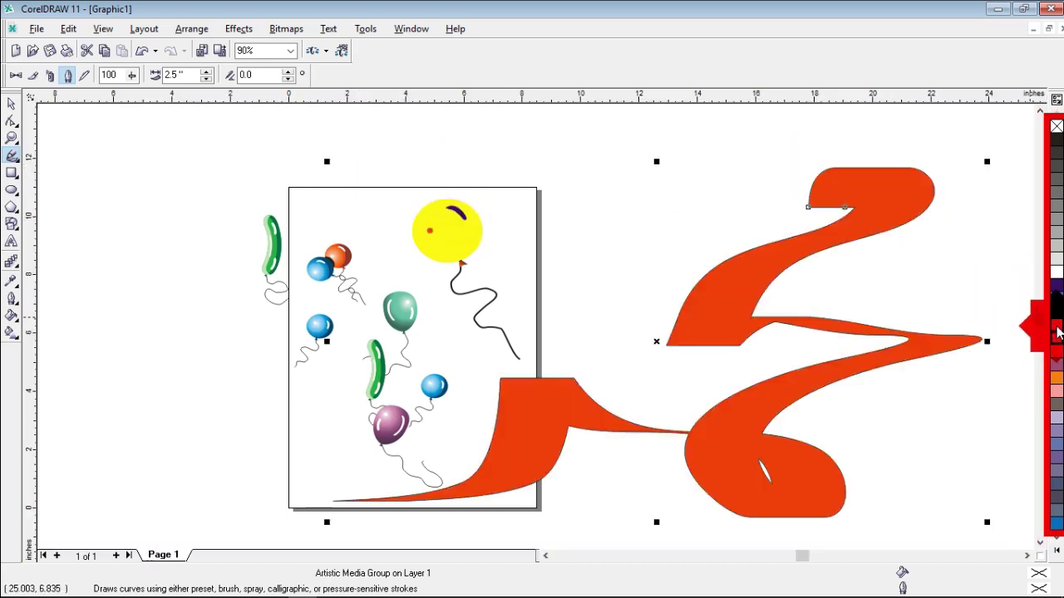
{"action": "left_click", "coordinate": [1056, 322]}
{"action": "left_click", "coordinate": [1056, 310]}
{"action": "left_click", "coordinate": [1057, 378]}
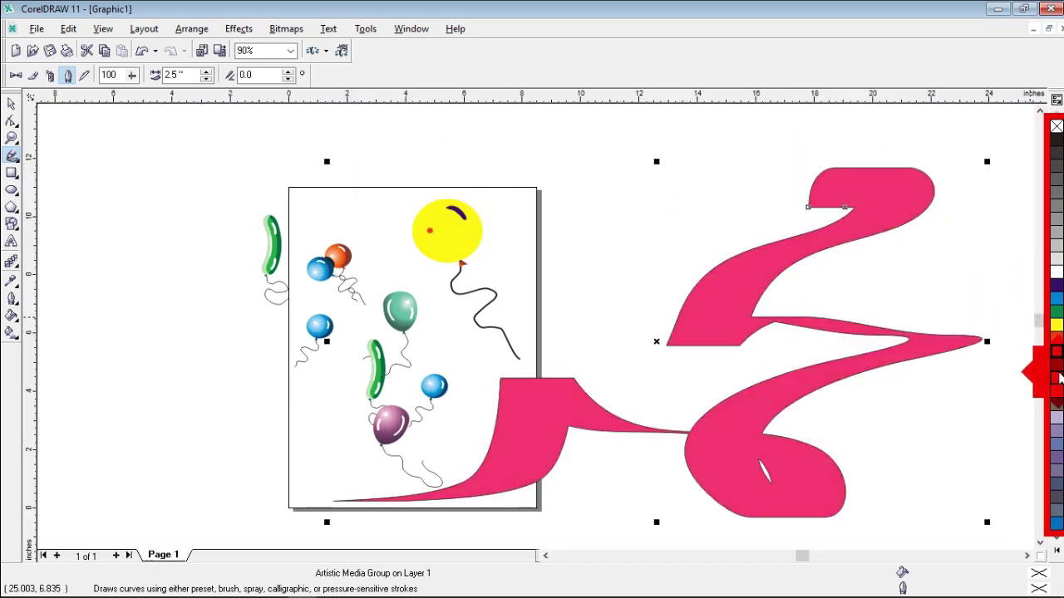
{"action": "left_click", "coordinate": [1056, 378]}
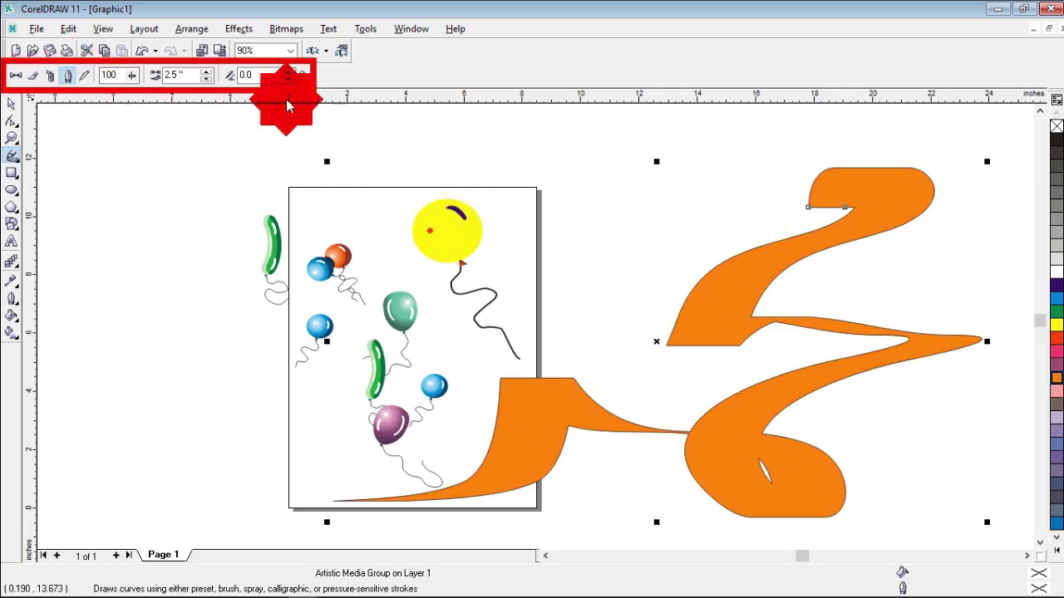
Step: Set the orange calligraphic stroke's width to 2.1 inches
{"action": "left_click", "coordinate": [207, 73]}
{"action": "left_click", "coordinate": [207, 72]}
{"action": "left_click", "coordinate": [207, 72]}
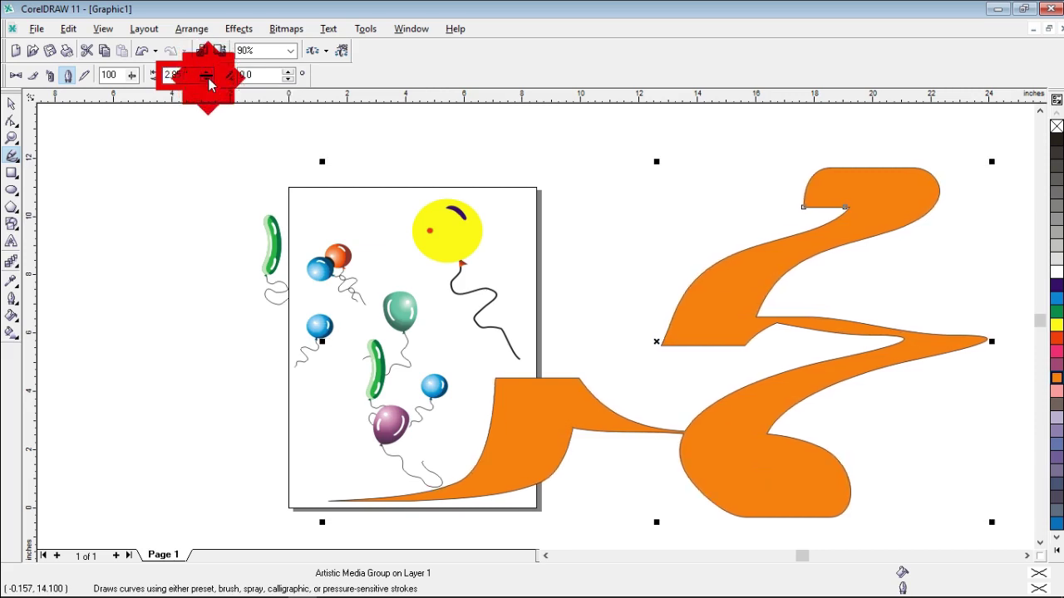
{"action": "left_click", "coordinate": [209, 79]}
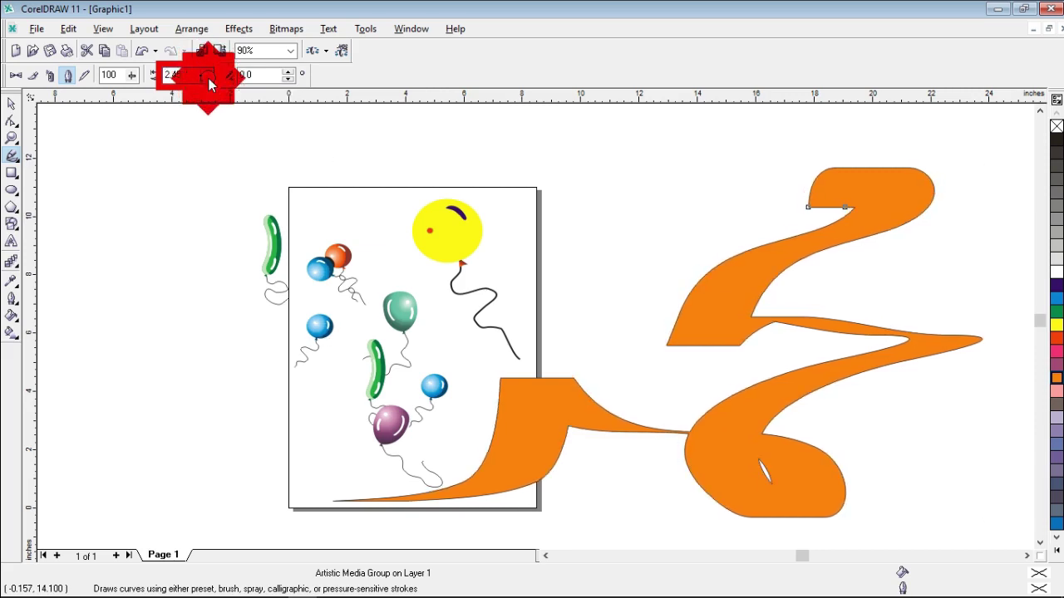
{"action": "left_click", "coordinate": [209, 78]}
{"action": "left_click", "coordinate": [209, 78]}
{"action": "left_click", "coordinate": [209, 78]}
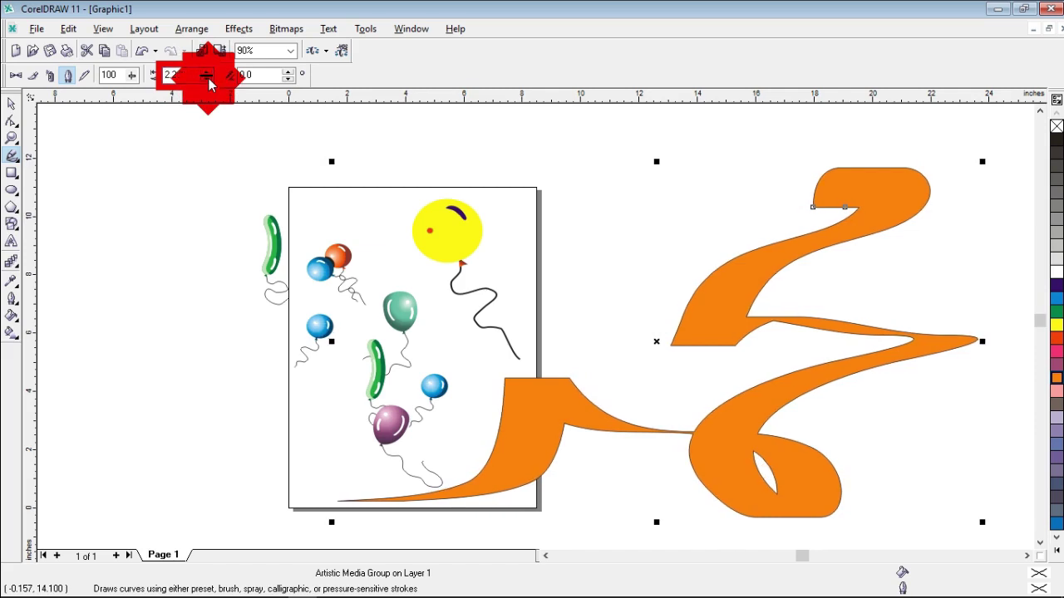
{"action": "left_click", "coordinate": [209, 79]}
{"action": "left_click", "coordinate": [209, 79]}
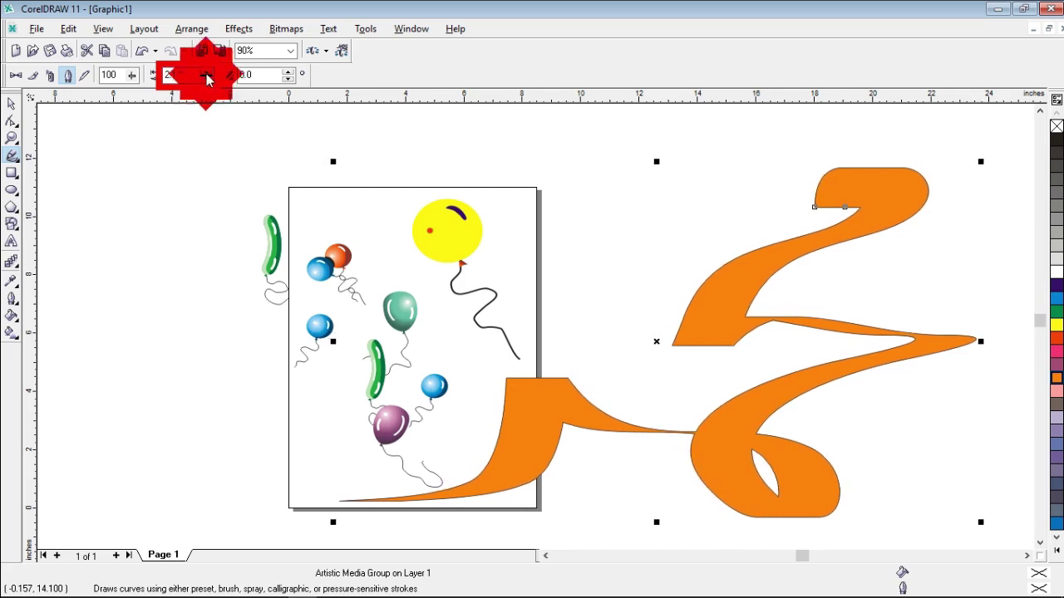
Step: Set the orange stroke's calligraphic angle to 25 degrees
{"action": "left_click", "coordinate": [257, 75]}
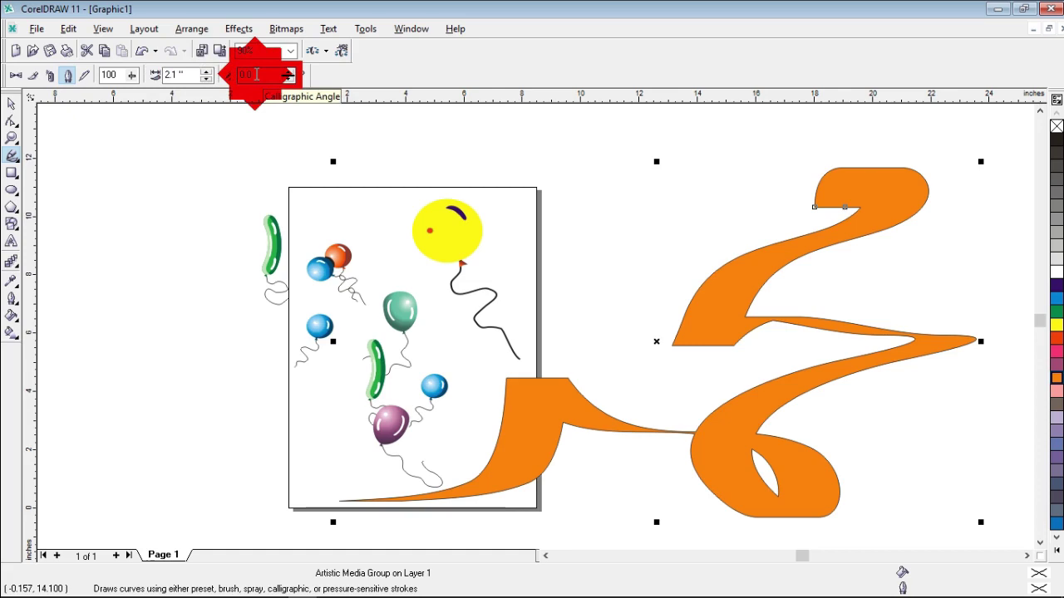
{"action": "left_click", "coordinate": [289, 73]}
{"action": "left_click", "coordinate": [289, 73]}
{"action": "left_click", "coordinate": [289, 73]}
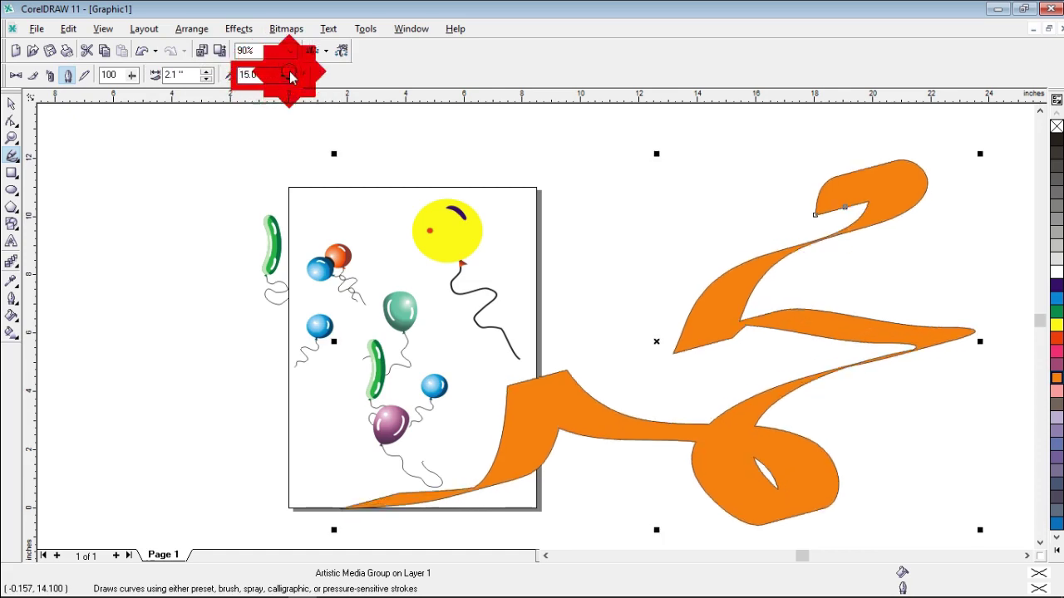
{"action": "left_click", "coordinate": [289, 73]}
{"action": "left_click", "coordinate": [290, 73]}
{"action": "left_click", "coordinate": [289, 73]}
{"action": "left_click", "coordinate": [289, 73]}
{"action": "left_click", "coordinate": [289, 73]}
{"action": "left_click", "coordinate": [289, 73]}
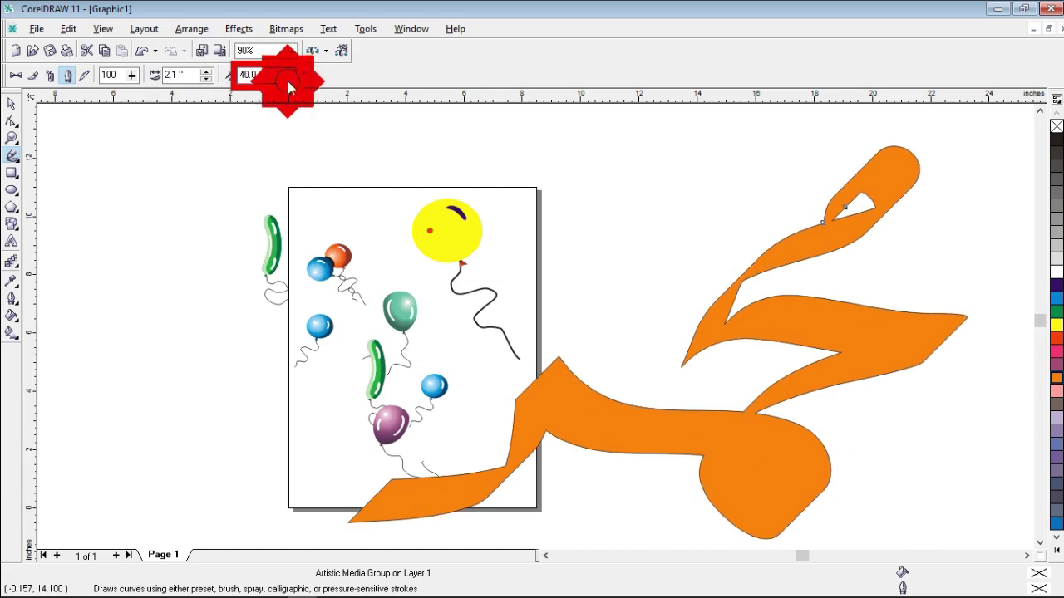
{"action": "left_click", "coordinate": [290, 78]}
{"action": "left_click", "coordinate": [290, 78]}
{"action": "left_click", "coordinate": [289, 78]}
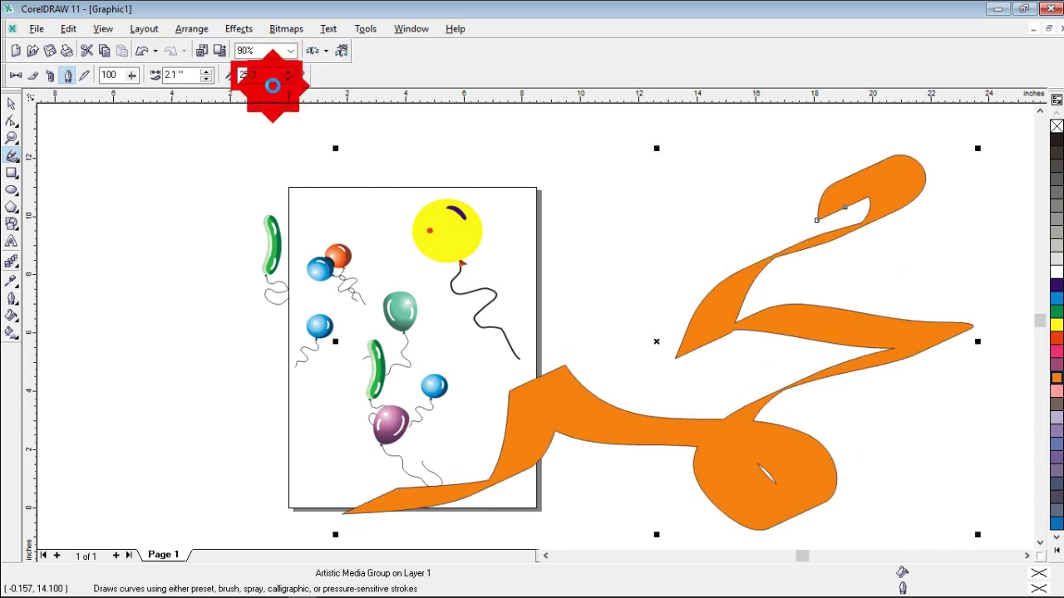
Step: Draw three freehand strokes in pressure mode with a 2.1-inch width left of the page: one nearly vertical and two winding
{"action": "left_click", "coordinate": [86, 75]}
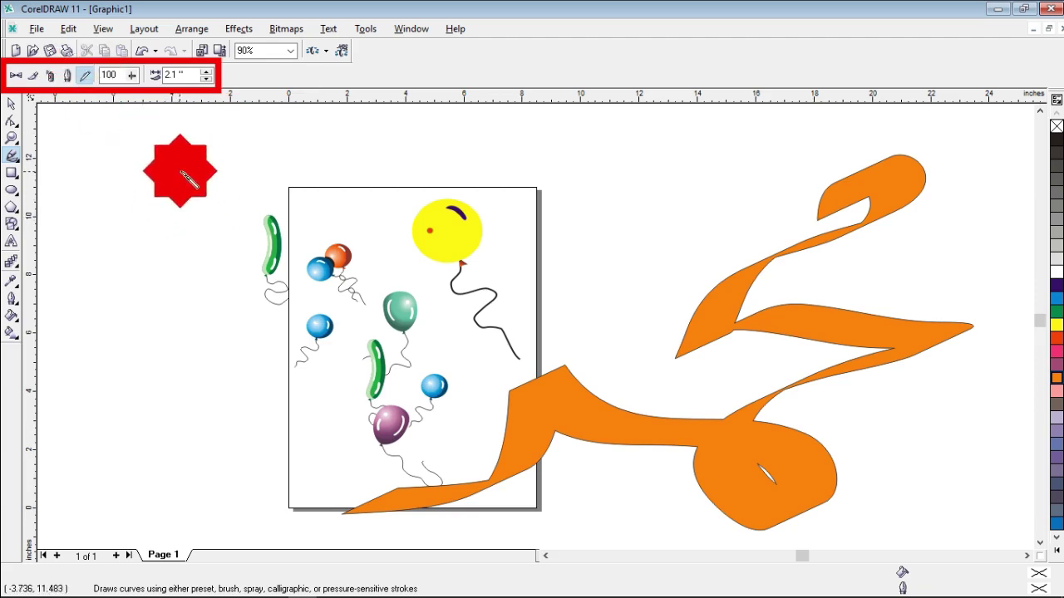
{"action": "left_click_drag", "start_coordinate": [200, 152], "coordinate": [193, 343]}
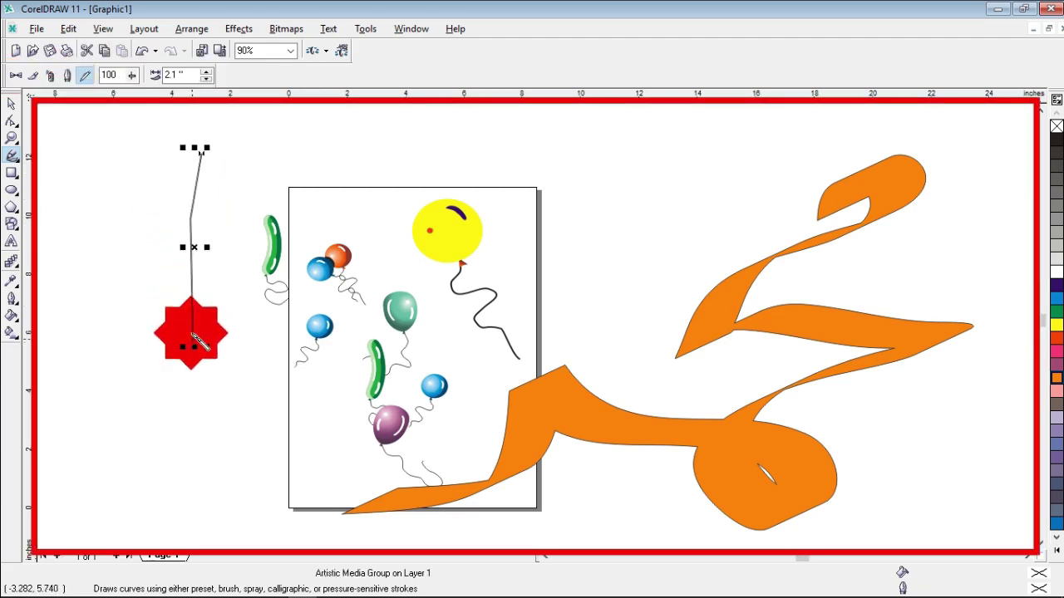
{"action": "mouse_move", "coordinate": [105, 222]}
{"action": "left_mouse_down"}
{"action": "mouse_move", "coordinate": [176, 173]}
{"action": "mouse_move", "coordinate": [132, 260]}
{"action": "mouse_move", "coordinate": [154, 287]}
{"action": "mouse_move", "coordinate": [150, 258]}
{"action": "mouse_move", "coordinate": [100, 252]}
{"action": "mouse_move", "coordinate": [58, 222]}
{"action": "mouse_move", "coordinate": [65, 283]}
{"action": "mouse_move", "coordinate": [25, 314]}
{"action": "left_mouse_up"}
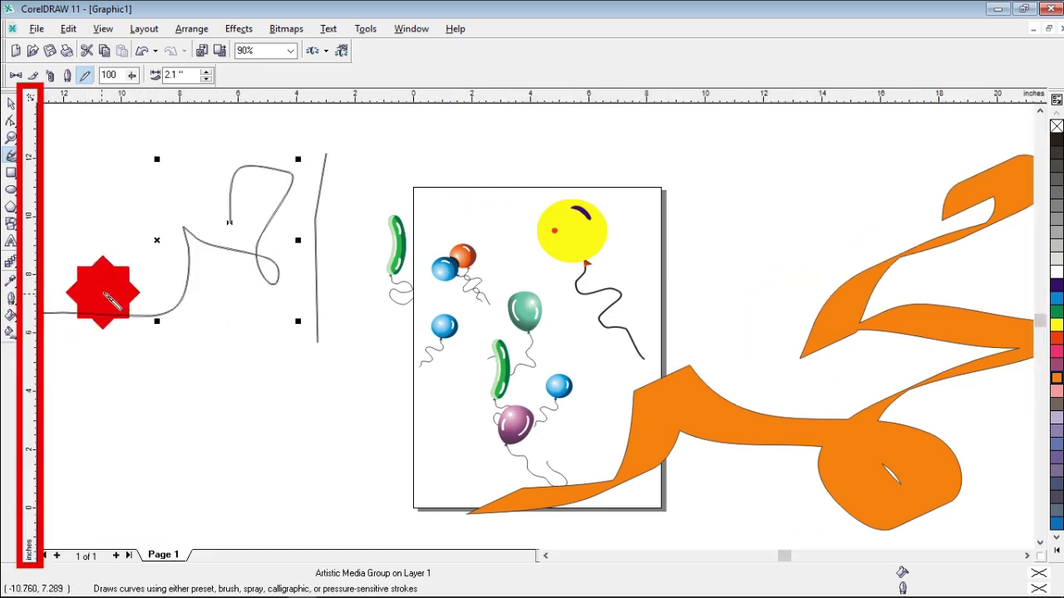
{"action": "mouse_move", "coordinate": [311, 376]}
{"action": "left_mouse_down"}
{"action": "mouse_move", "coordinate": [349, 333]}
{"action": "mouse_move", "coordinate": [223, 424]}
{"action": "mouse_move", "coordinate": [278, 423]}
{"action": "mouse_move", "coordinate": [278, 466]}
{"action": "mouse_move", "coordinate": [217, 461]}
{"action": "mouse_move", "coordinate": [131, 488]}
{"action": "mouse_move", "coordinate": [117, 481]}
{"action": "left_mouse_up"}
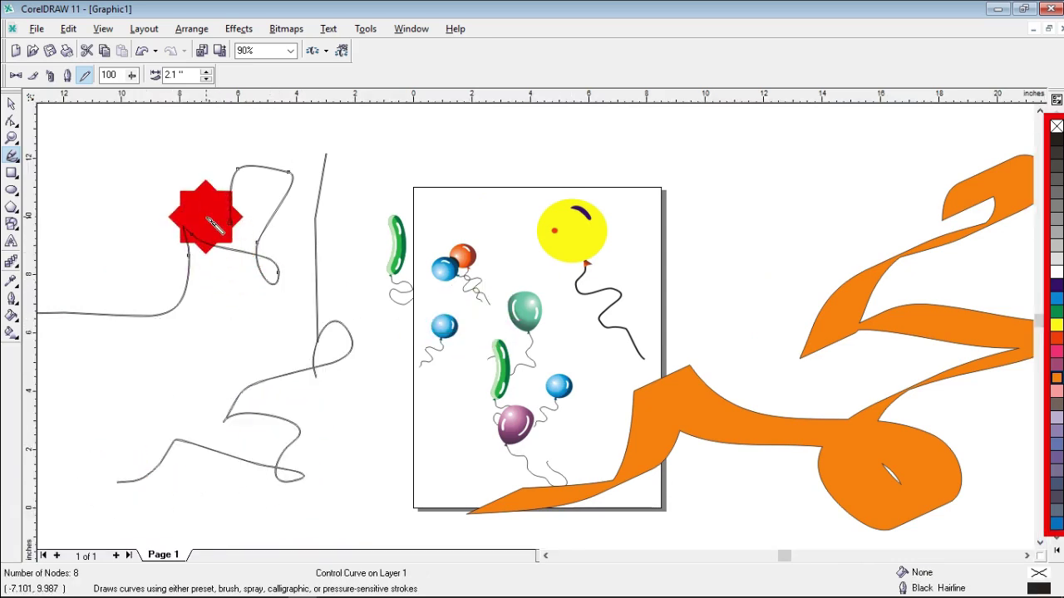
Step: Give the upper winding pressure stroke a red fill and a red outline
{"action": "left_click", "coordinate": [1054, 317]}
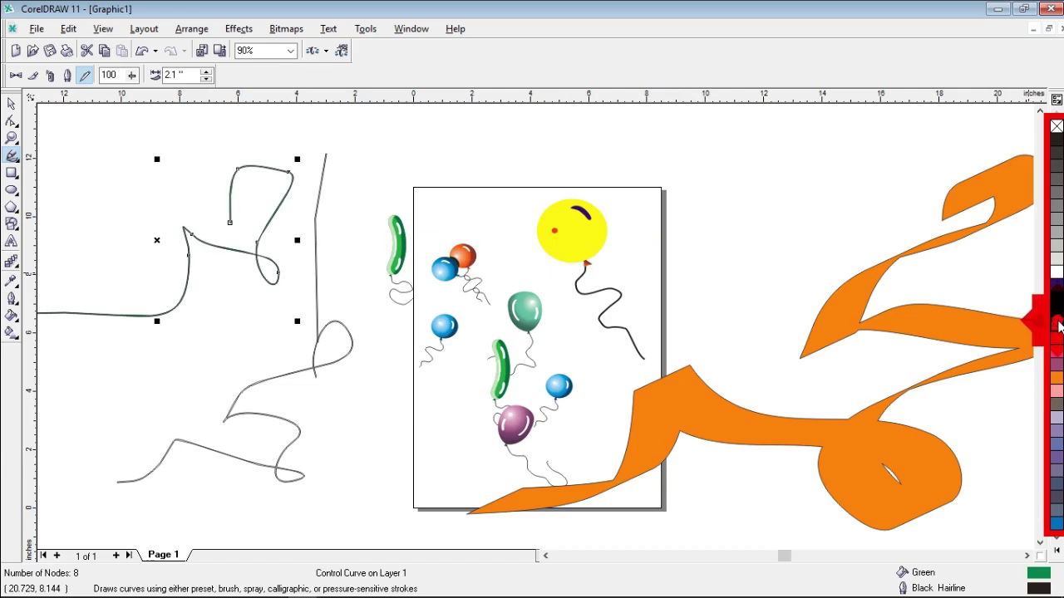
{"action": "left_click", "coordinate": [1057, 328]}
{"action": "right_click", "coordinate": [1053, 332]}
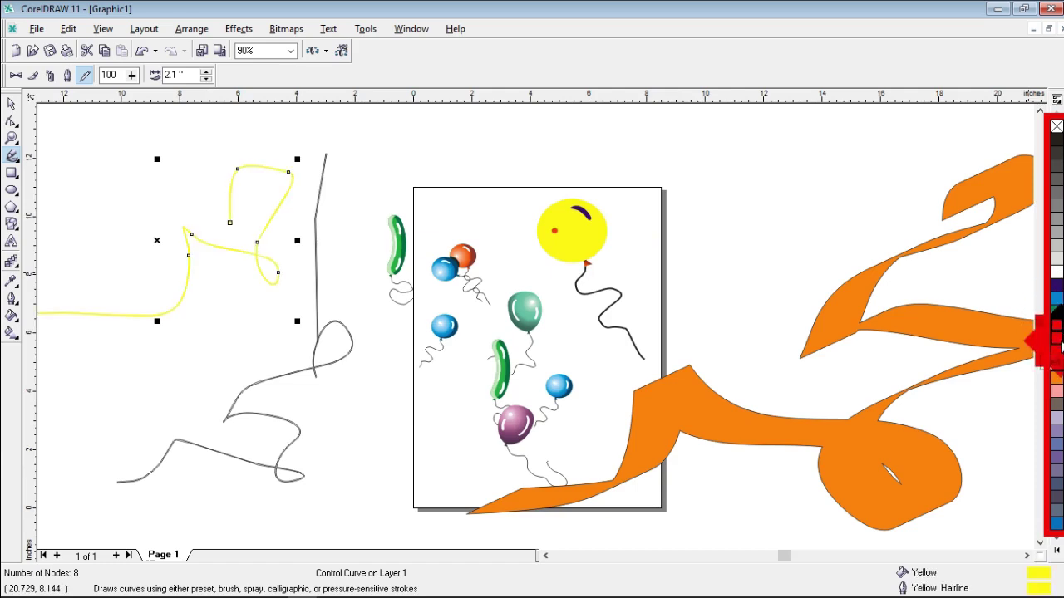
{"action": "left_click", "coordinate": [1056, 338]}
{"action": "right_click", "coordinate": [1056, 338]}
{"action": "scroll", "coordinate": [225, 194], "scroll_direction": "up", "scroll_amount": 3}
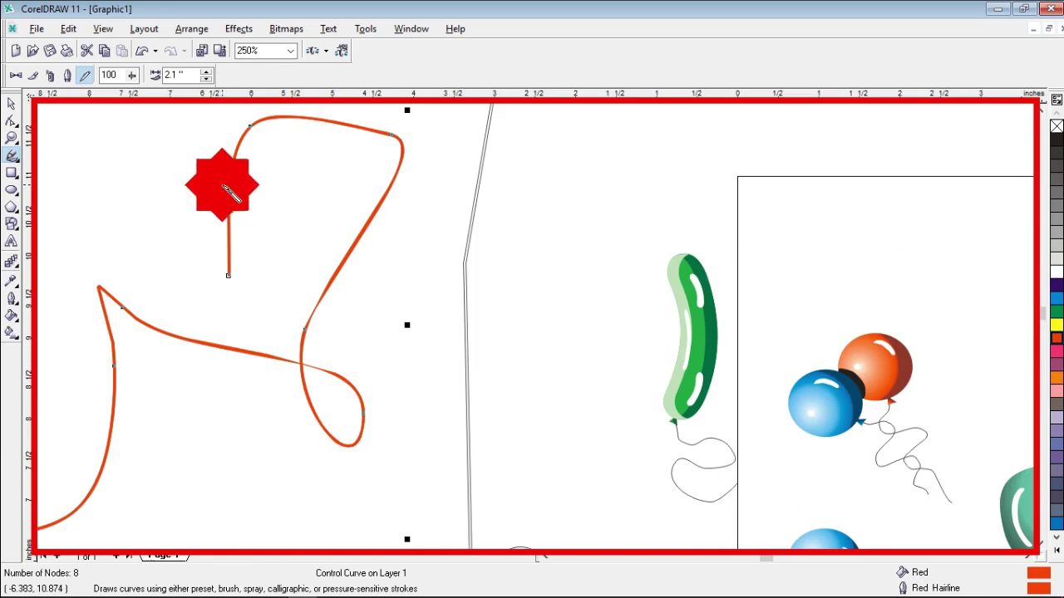
Step: Set the red pressure stroke's width to 3.15 inches
{"action": "left_click", "coordinate": [180, 75]}
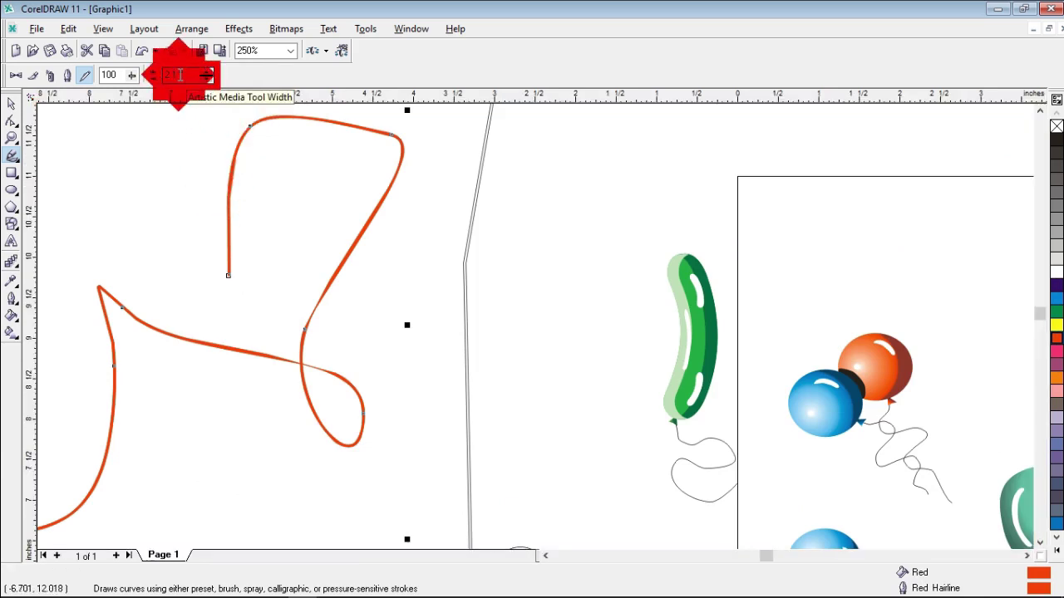
{"action": "left_click", "coordinate": [205, 76]}
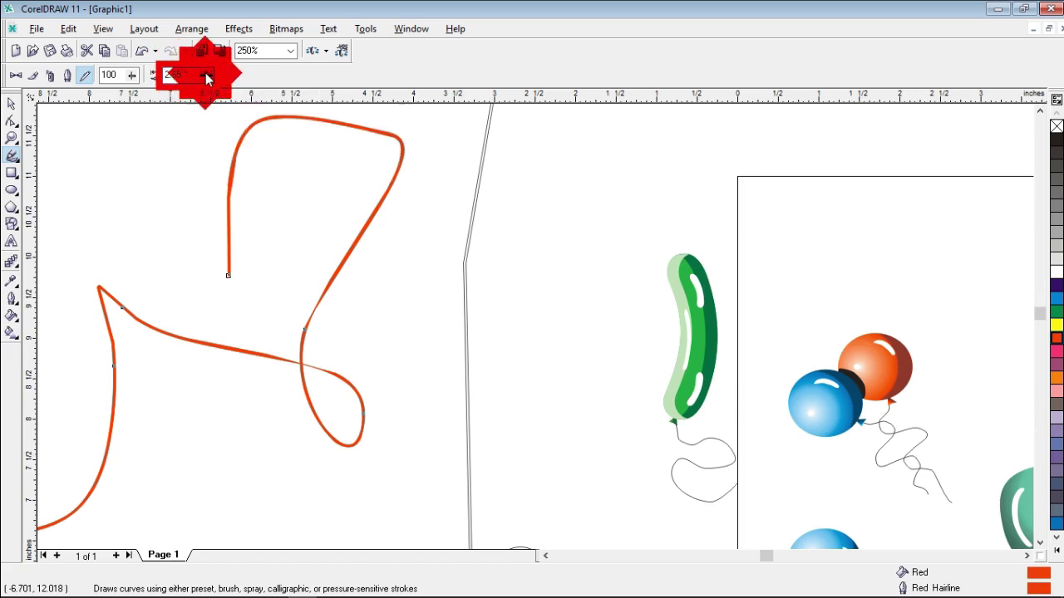
{"action": "left_click", "coordinate": [207, 77]}
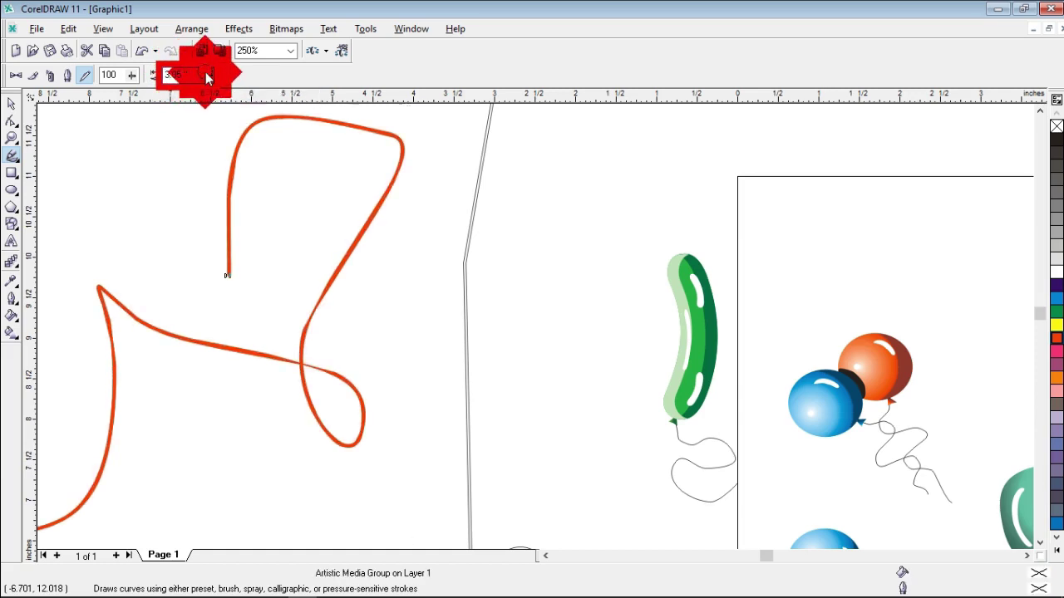
{"action": "left_click", "coordinate": [207, 73]}
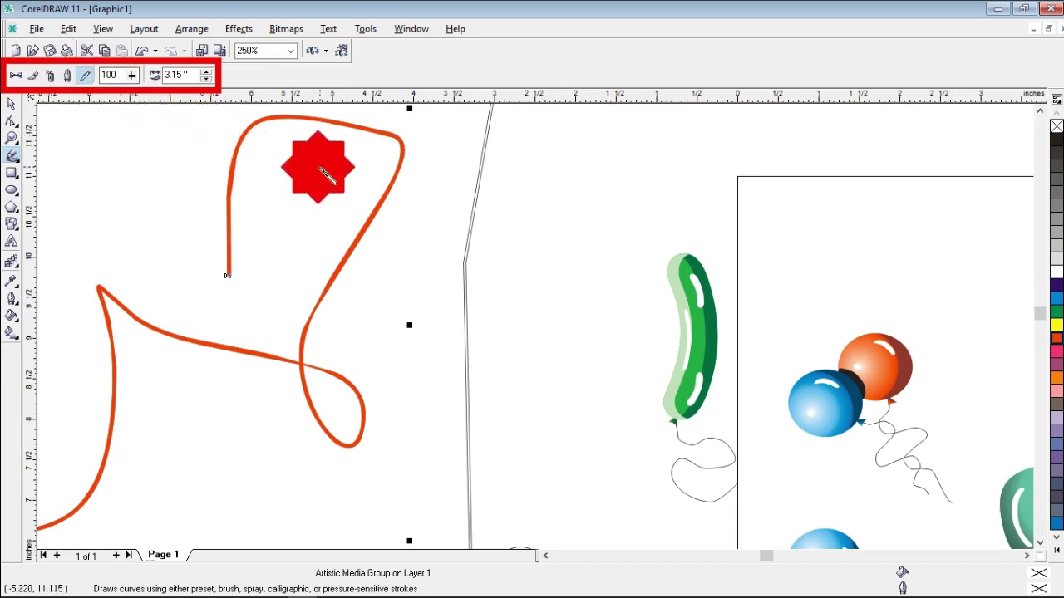
Step: Return to the sprayer mode and open its list of spraylist patterns
{"action": "left_click", "coordinate": [54, 76]}
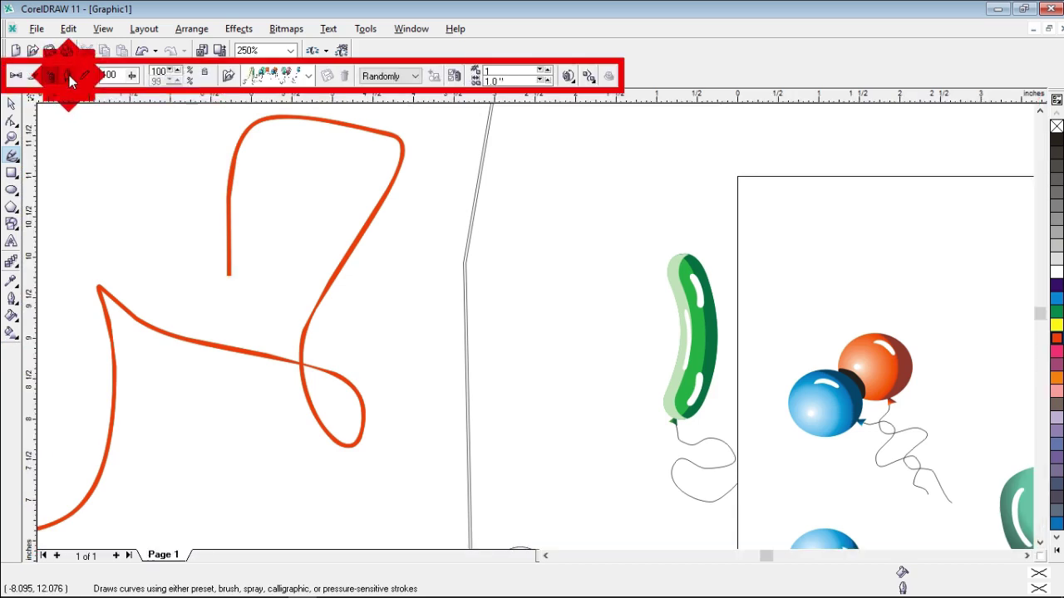
{"action": "left_click", "coordinate": [311, 79]}
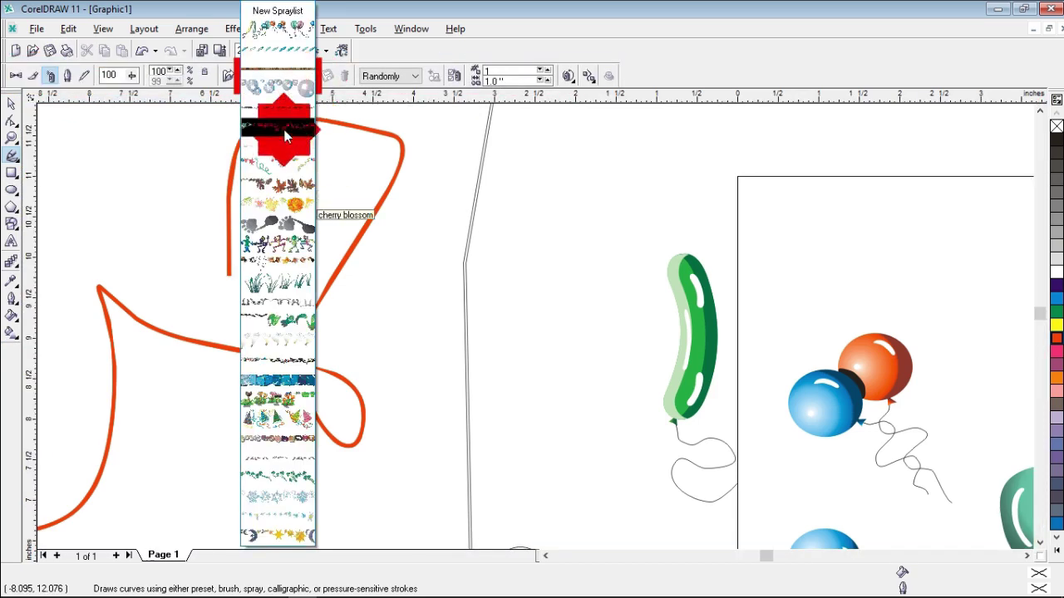